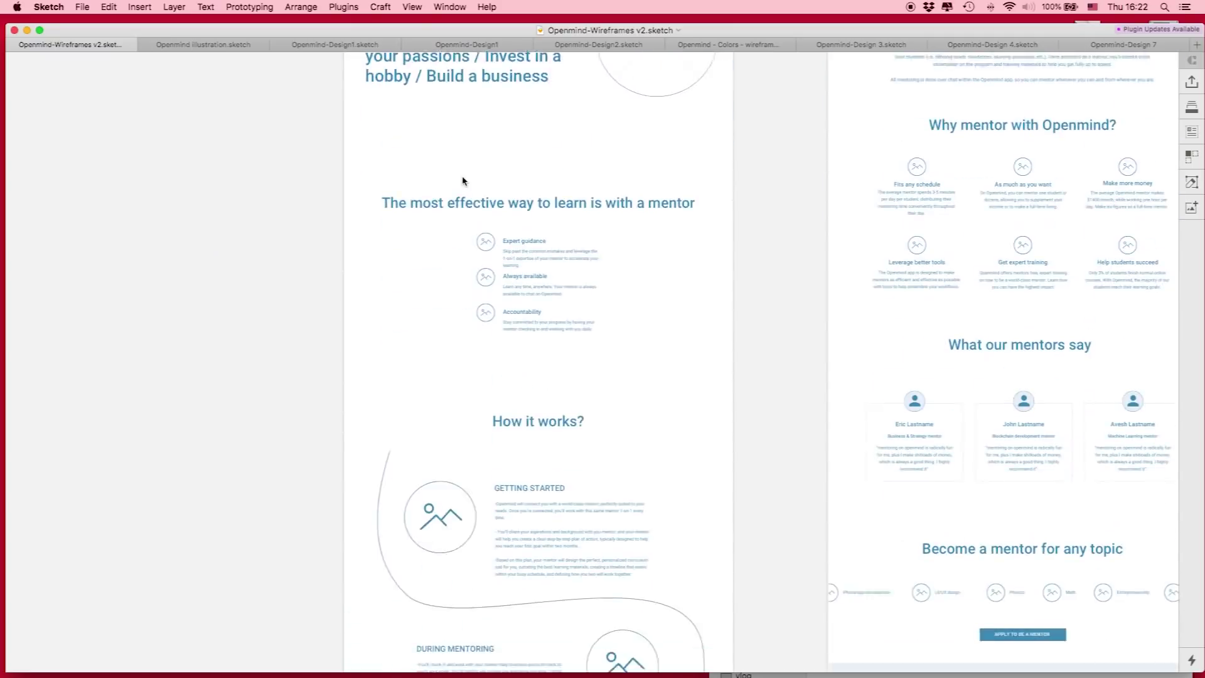
Scroll the Openmind-Wireframes v2 canvas to the top of the Home Page Copy 2 and Mentors artboards
scroll(462, 182, down, 5)
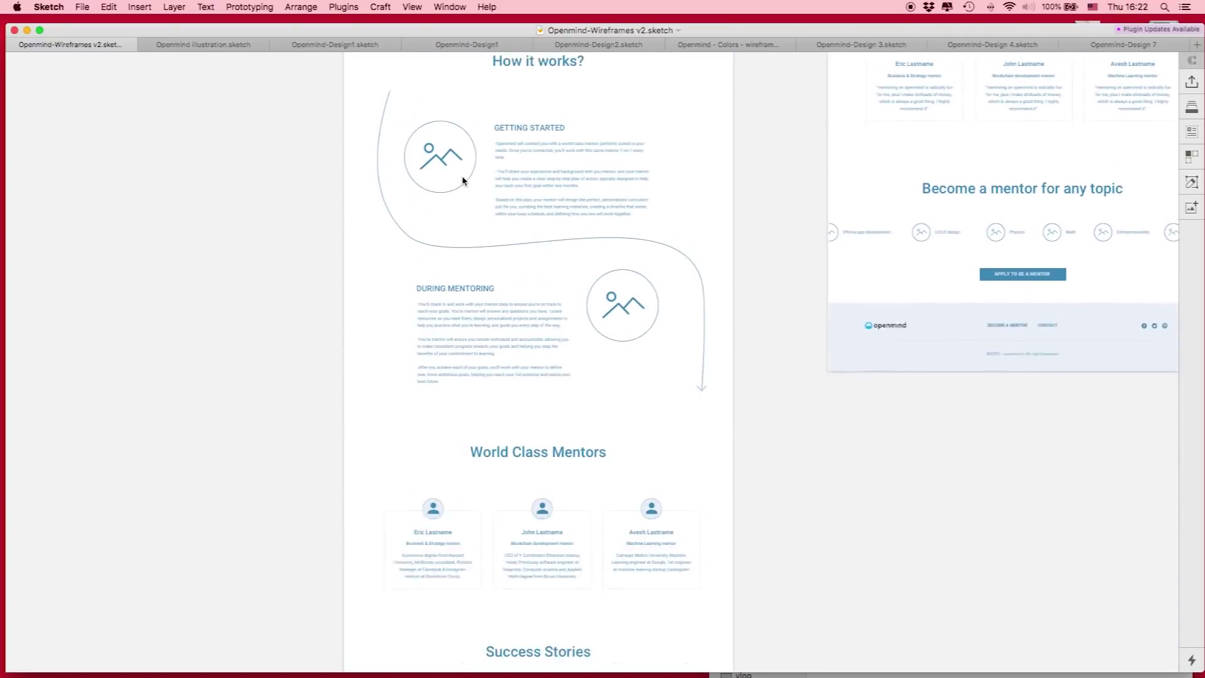
scroll(462, 182, up, 10)
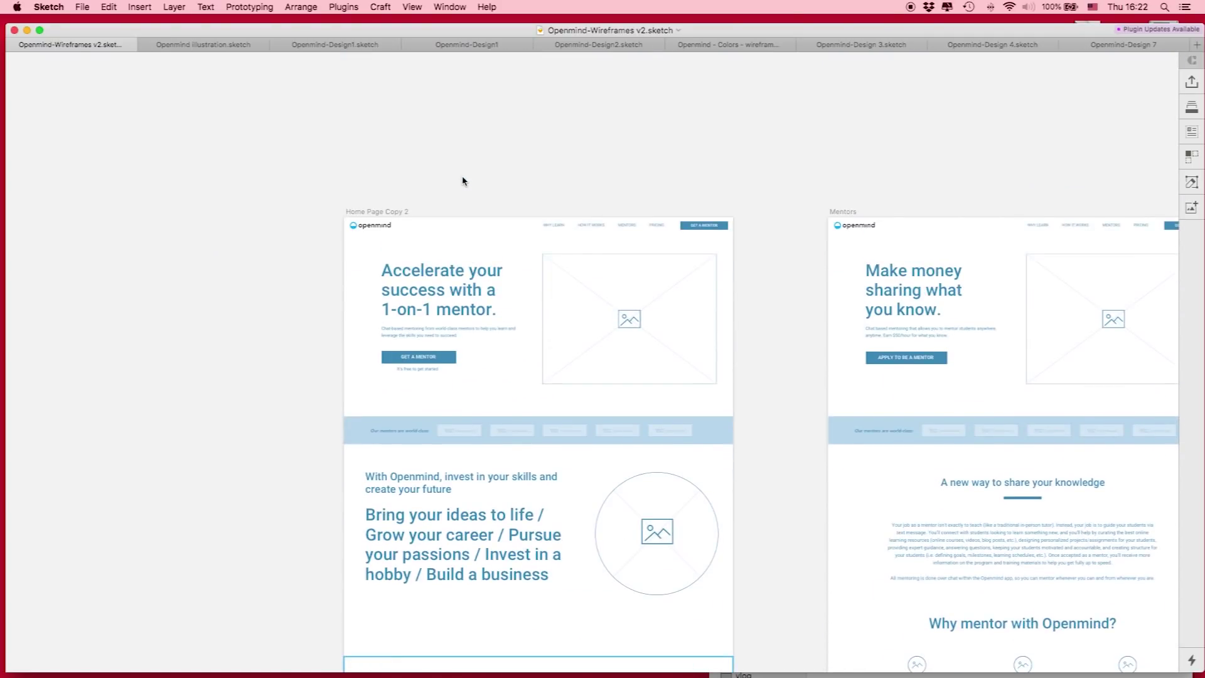
scroll(456, 177, right, 1)
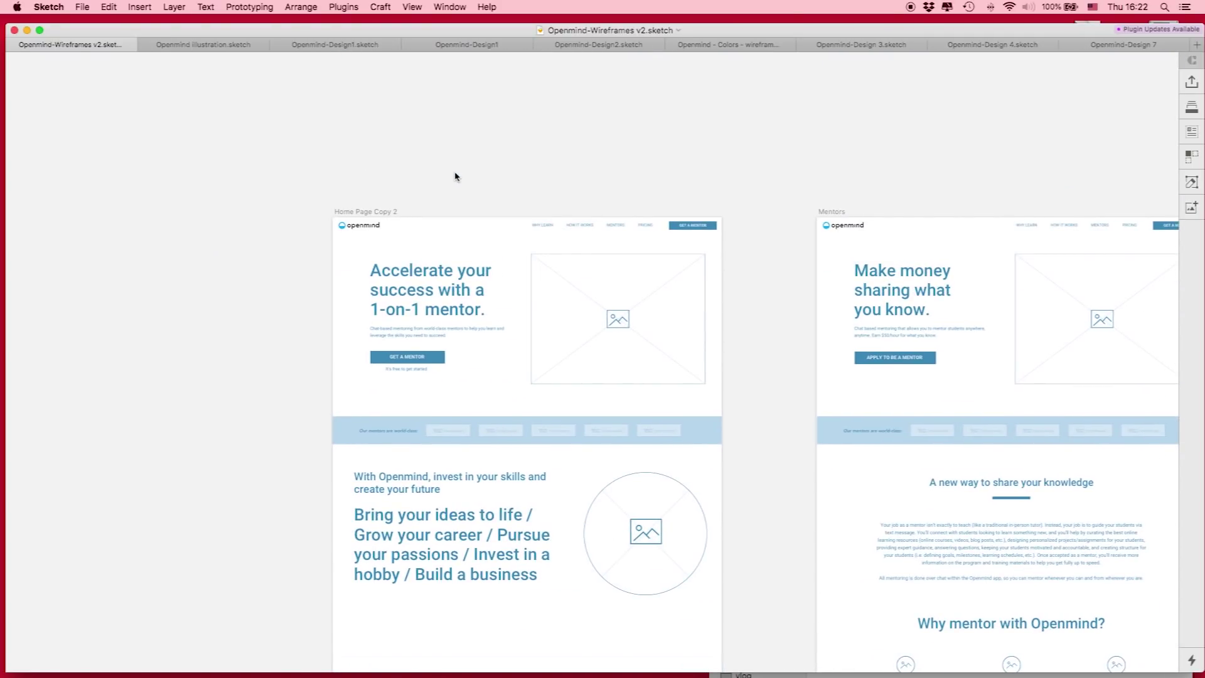
scroll(385, 162, up, 5)
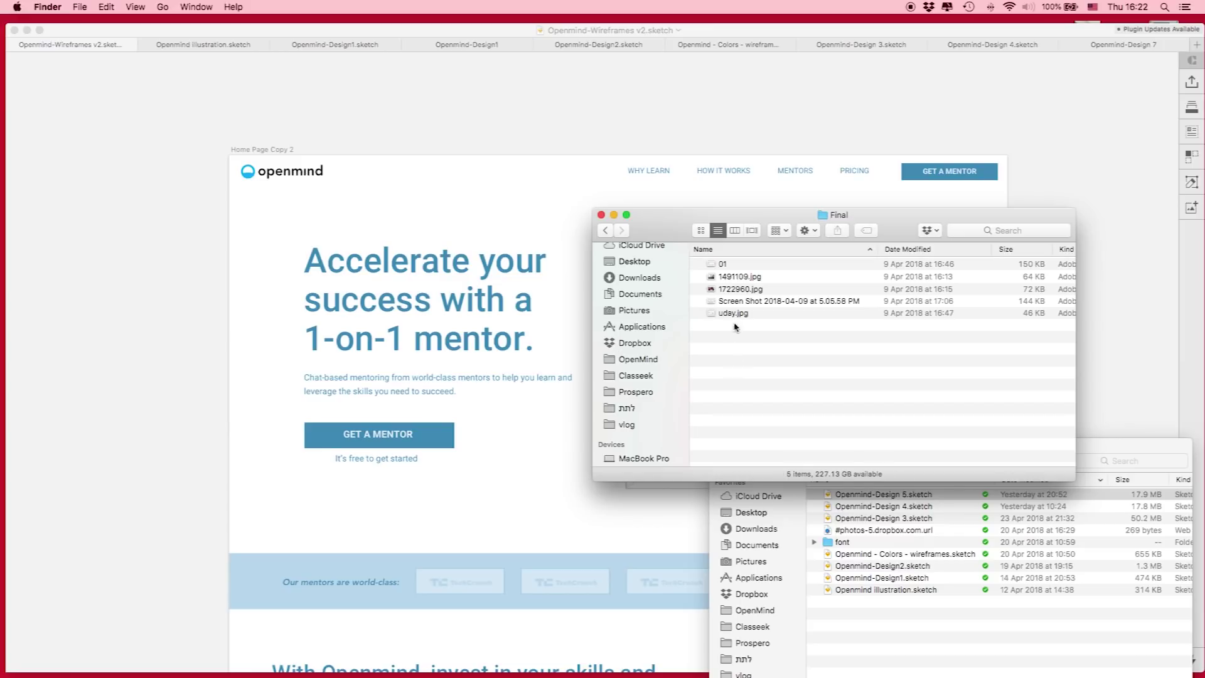
click(733, 264)
key(space)
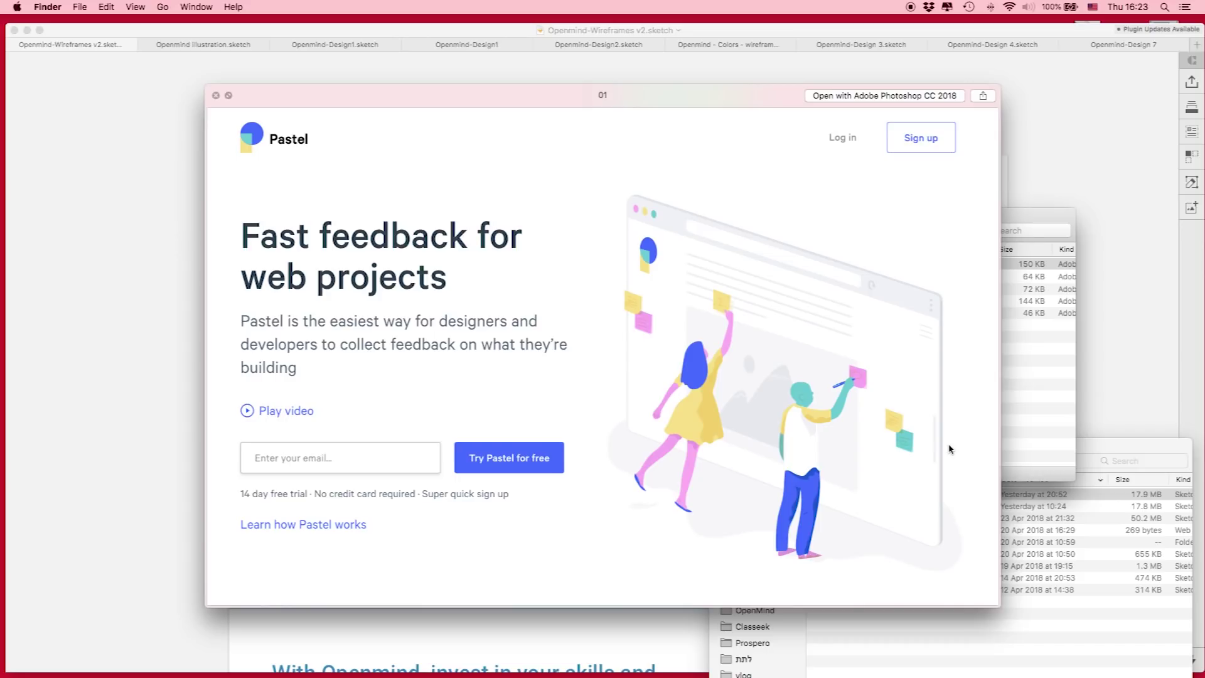
key(space)
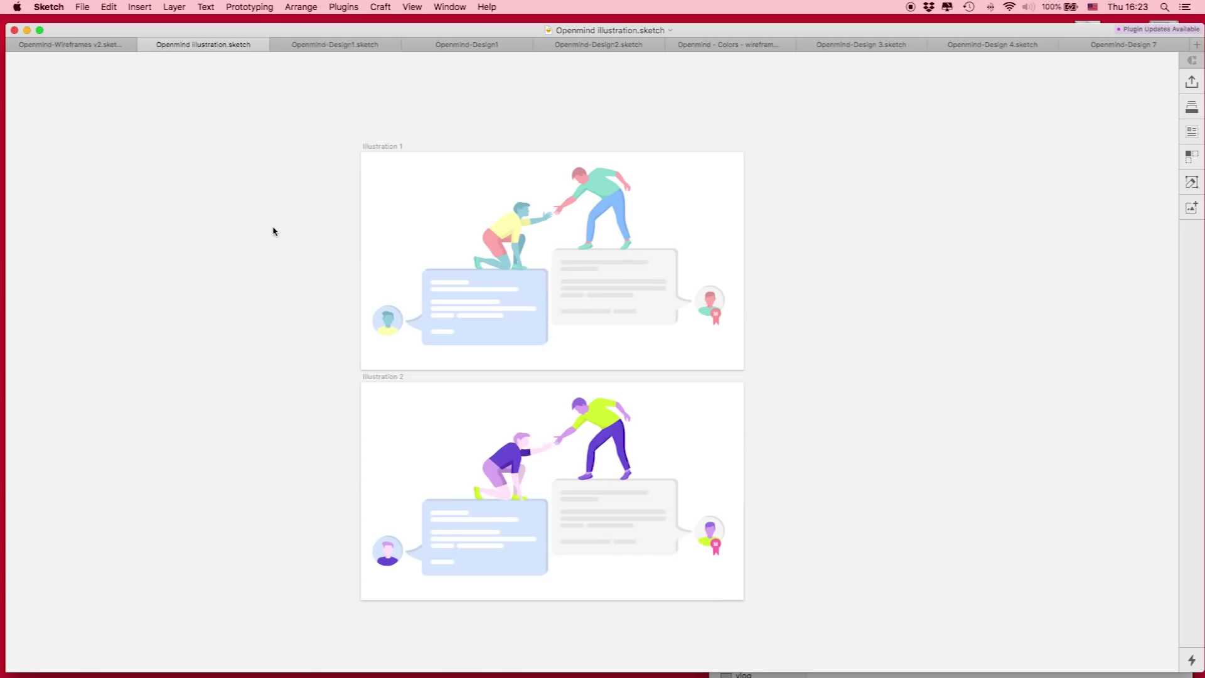
Zoom in on Illustration 1 and scroll through its mentoring artwork
scroll(273, 231, down, 1)
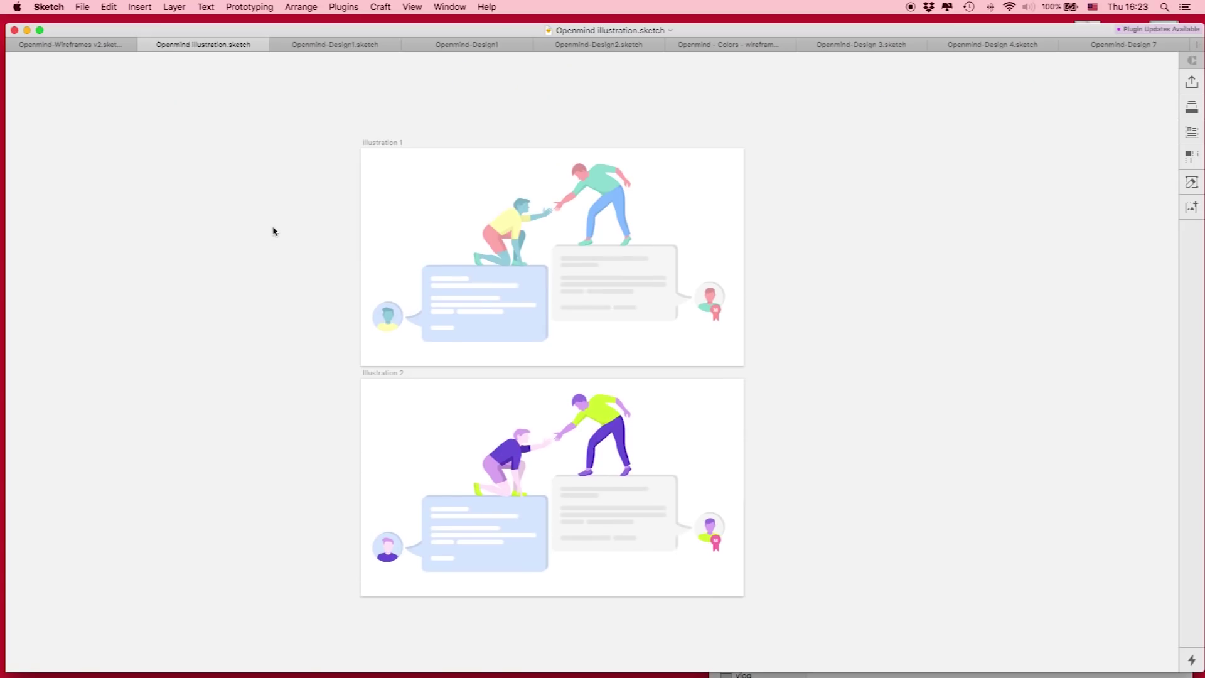
key(super+equal)
scroll(164, 341, up, 3)
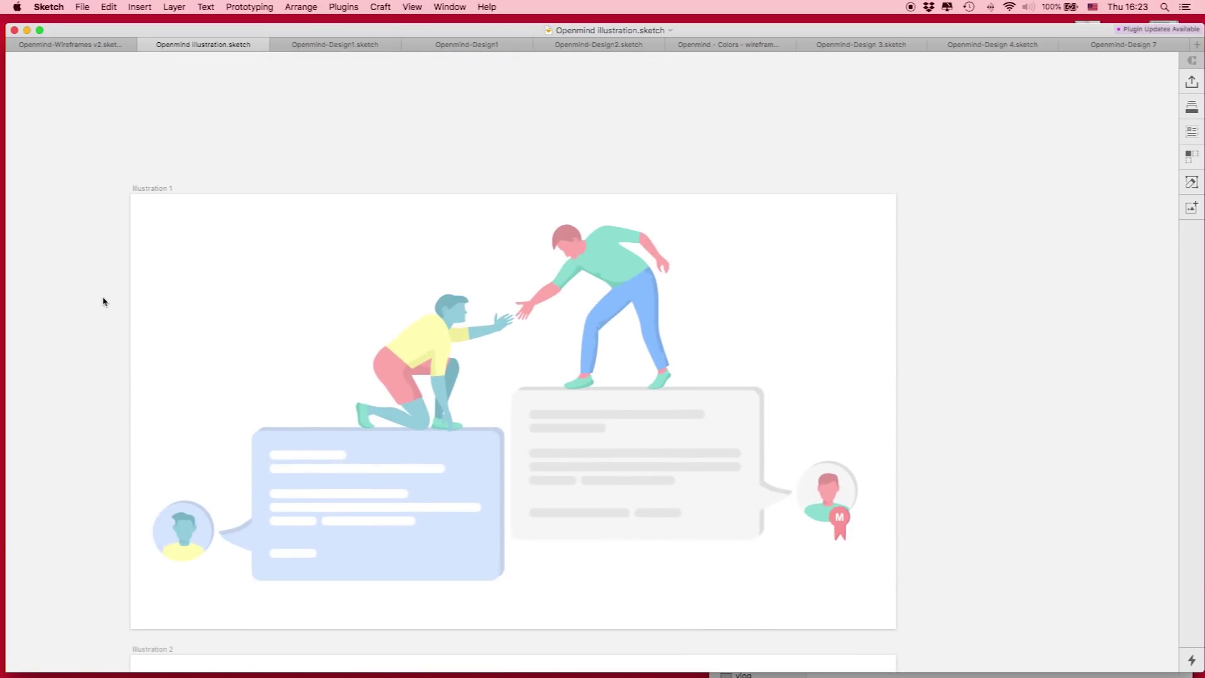
scroll(104, 300, down, 6)
scroll(105, 300, down, 4)
scroll(105, 301, up, 7)
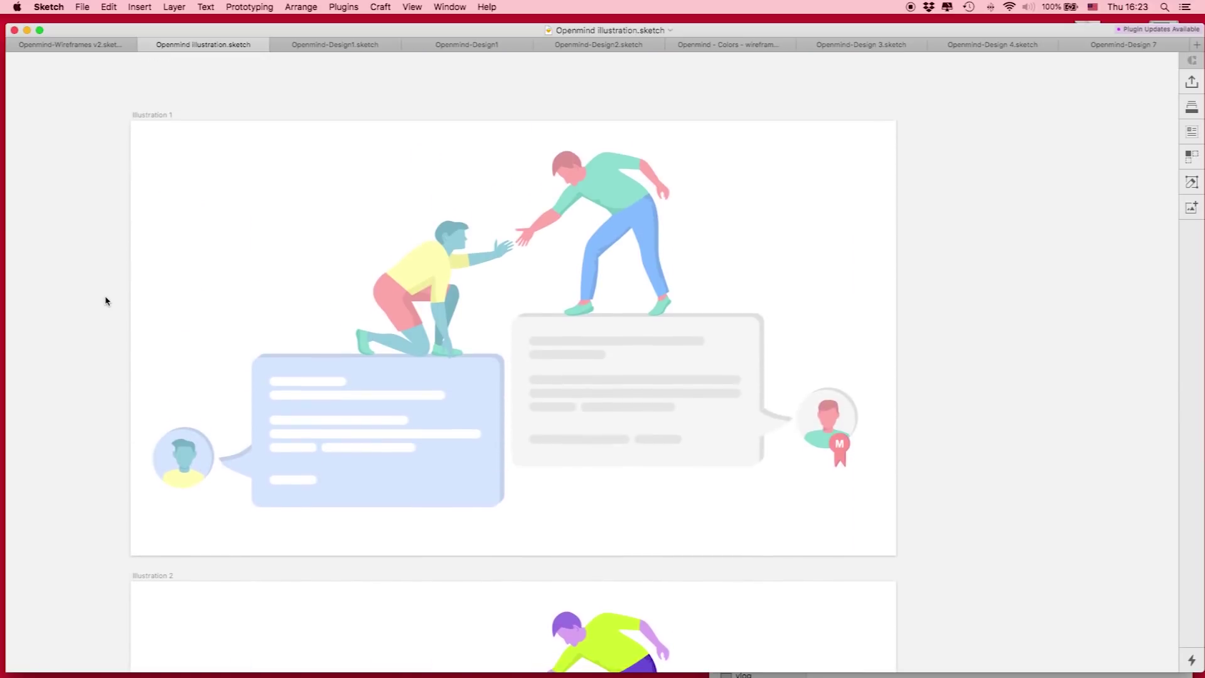
Pan across to Illustration 2, then bring up the Openmind-Design1.sketch homepage designs
scroll(106, 300, left, 2)
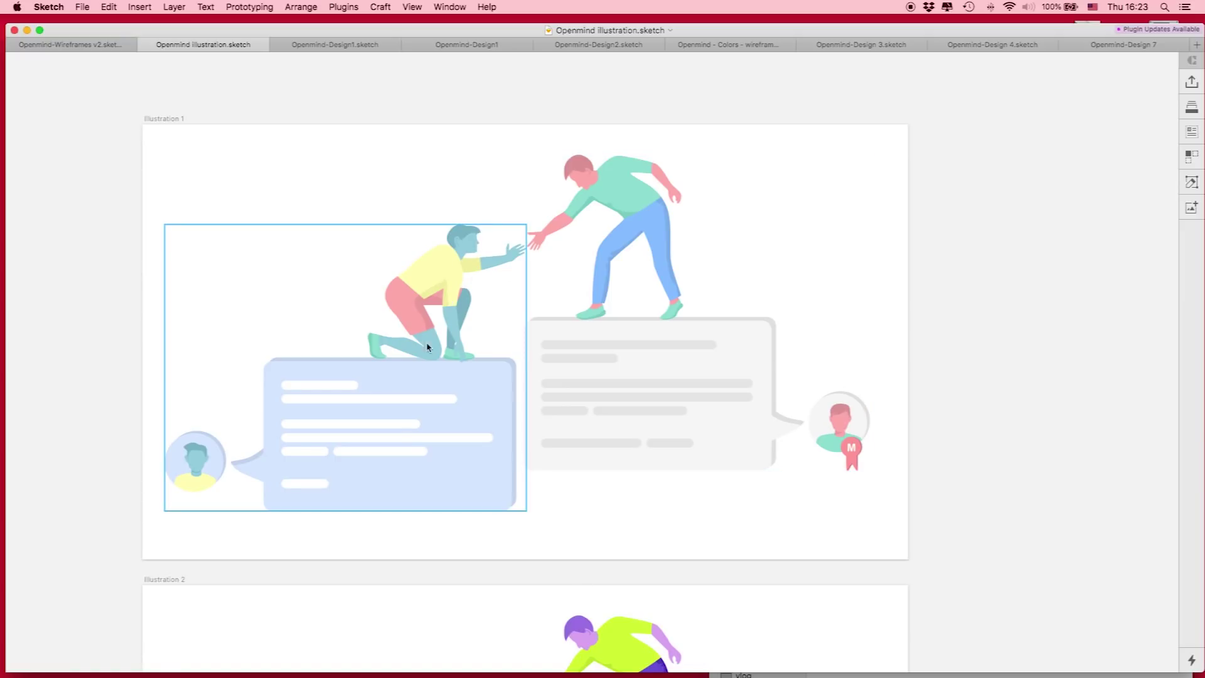
scroll(352, 165, left, 3)
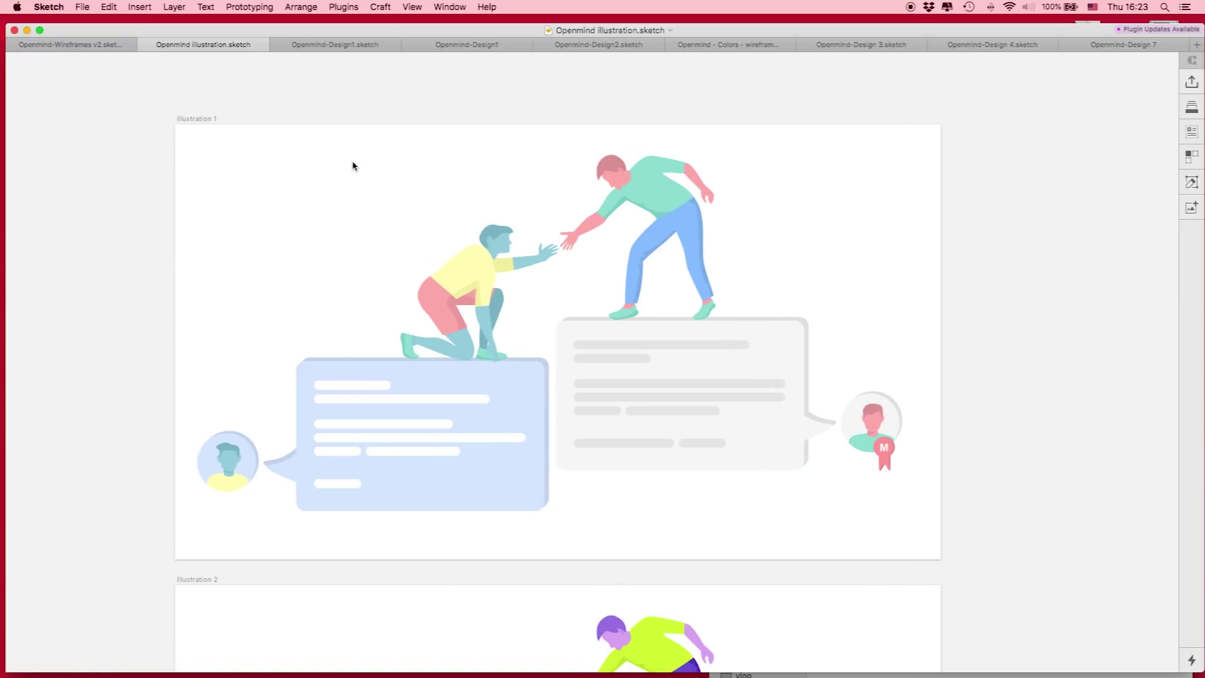
click(303, 45)
scroll(484, 242, left, 5)
Zoom in close on the Home Page 1 hero illustration
key(super+equal)
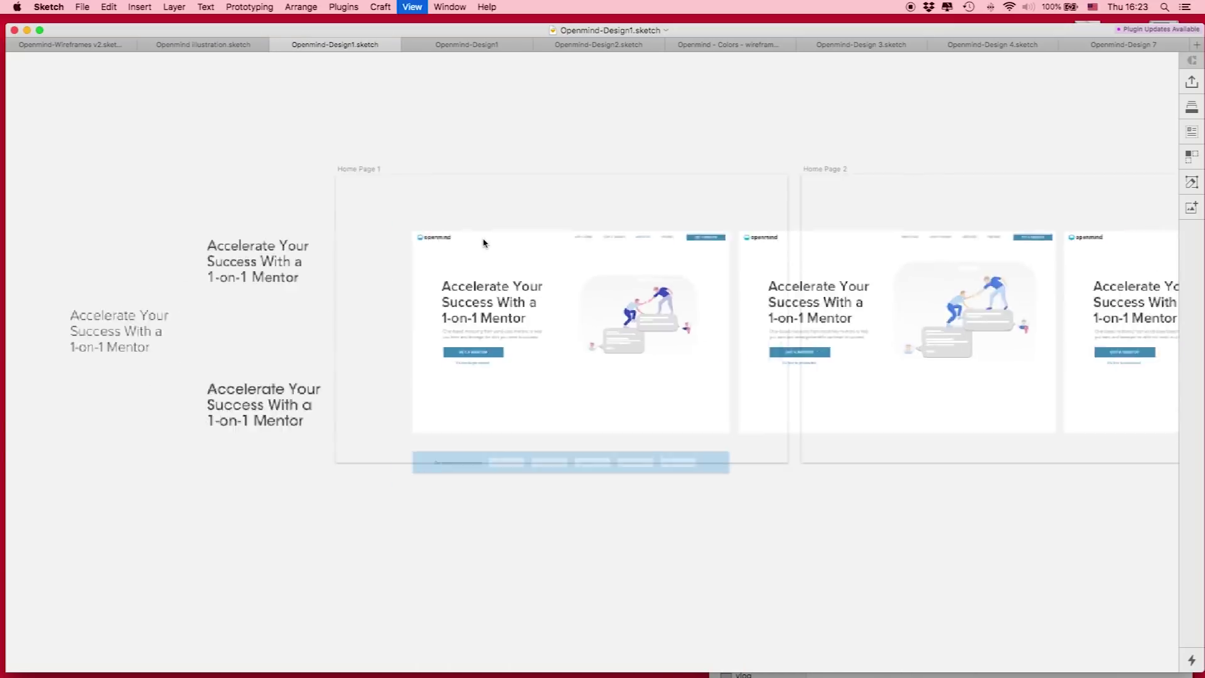
key(super+equal)
scroll(483, 242, up, 3)
scroll(483, 242, right, 3)
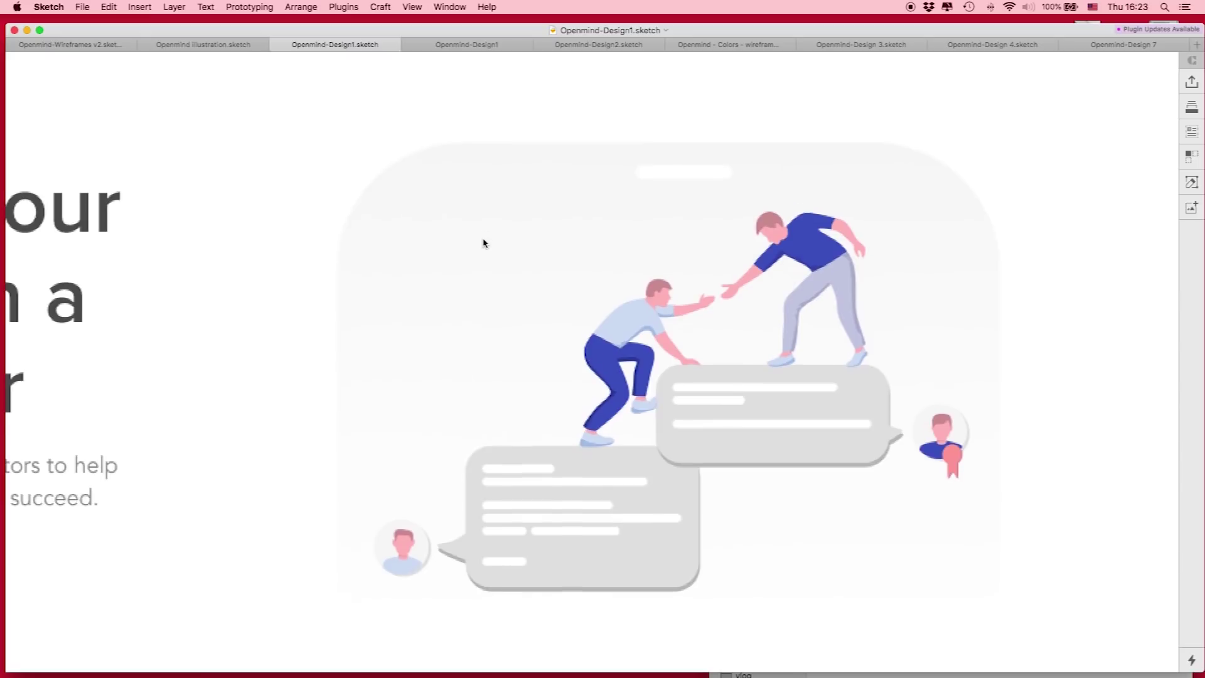
scroll(483, 243, down, 2)
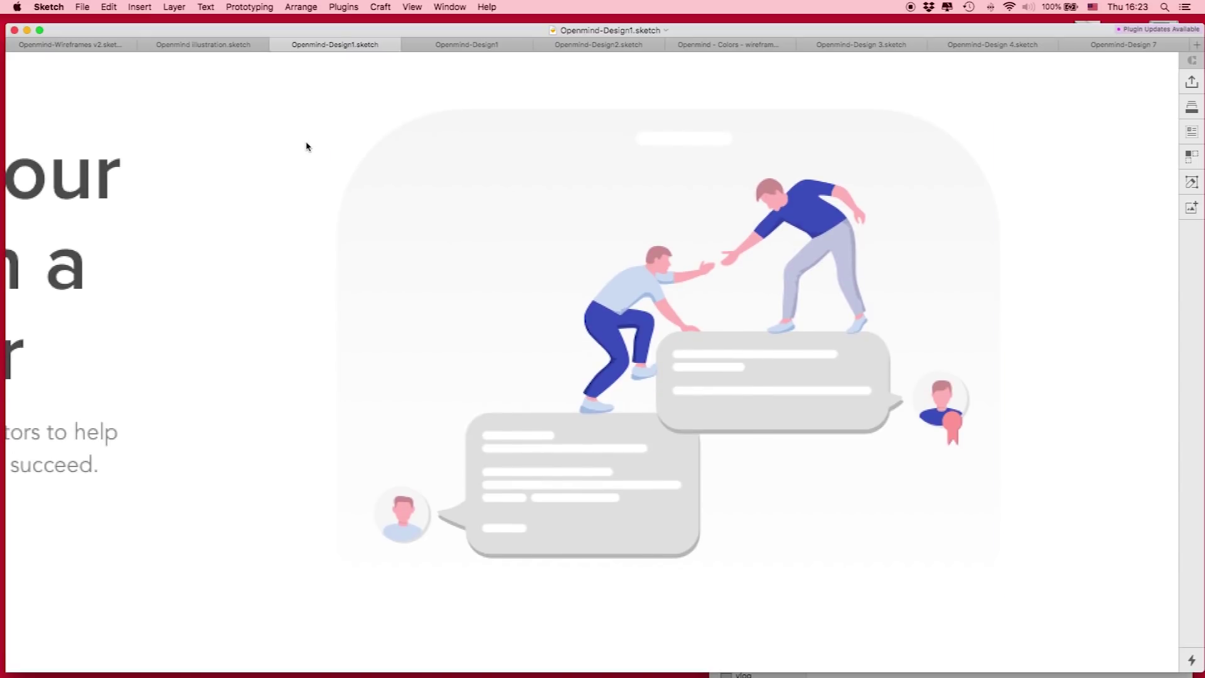
scroll(306, 146, down, 2)
Return to actual size and compare the Home Page 2 and 3 hero sections side by side
key(super+0)
scroll(306, 146, right, 3)
scroll(305, 146, left, 5)
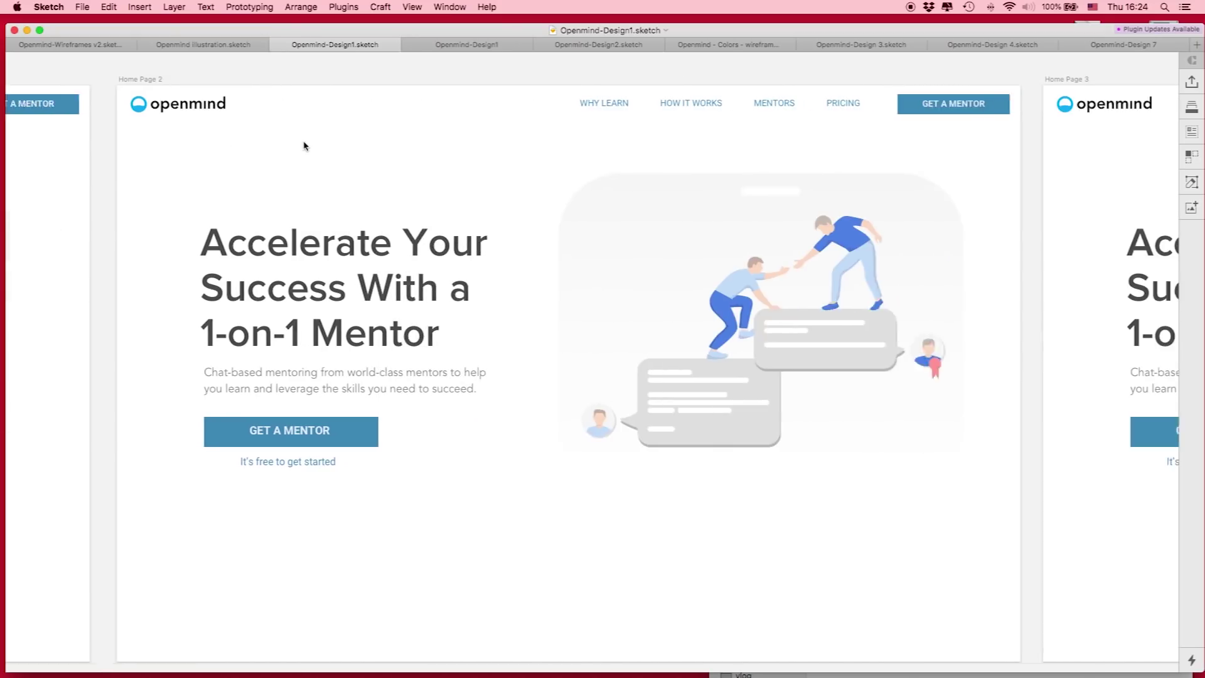
scroll(304, 146, right, 3)
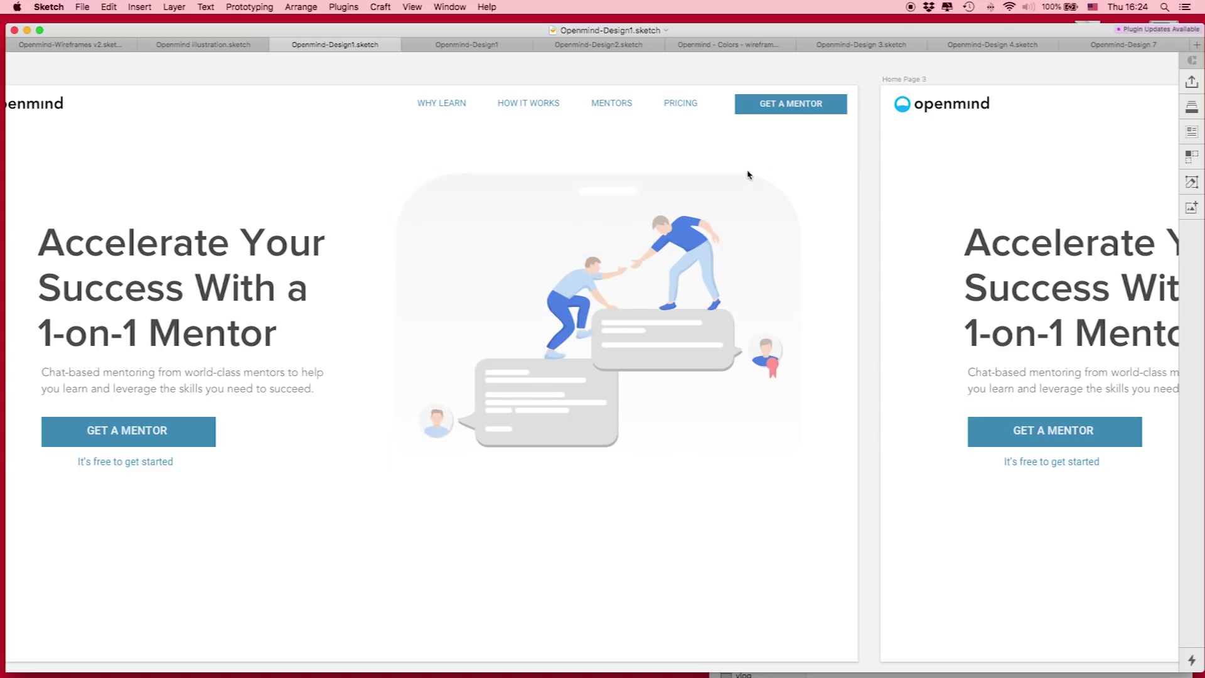
scroll(815, 186, left, 1)
scroll(809, 186, right, 4)
scroll(807, 186, left, 8)
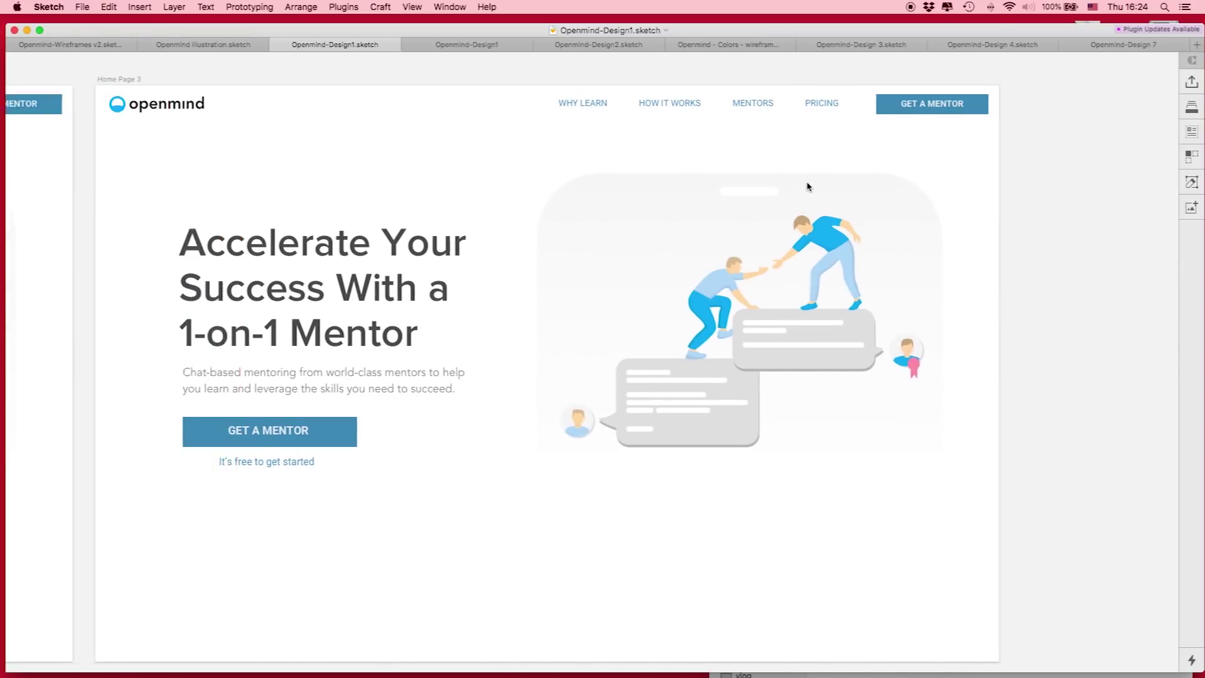
scroll(753, 179, right, 10)
scroll(744, 178, left, 20)
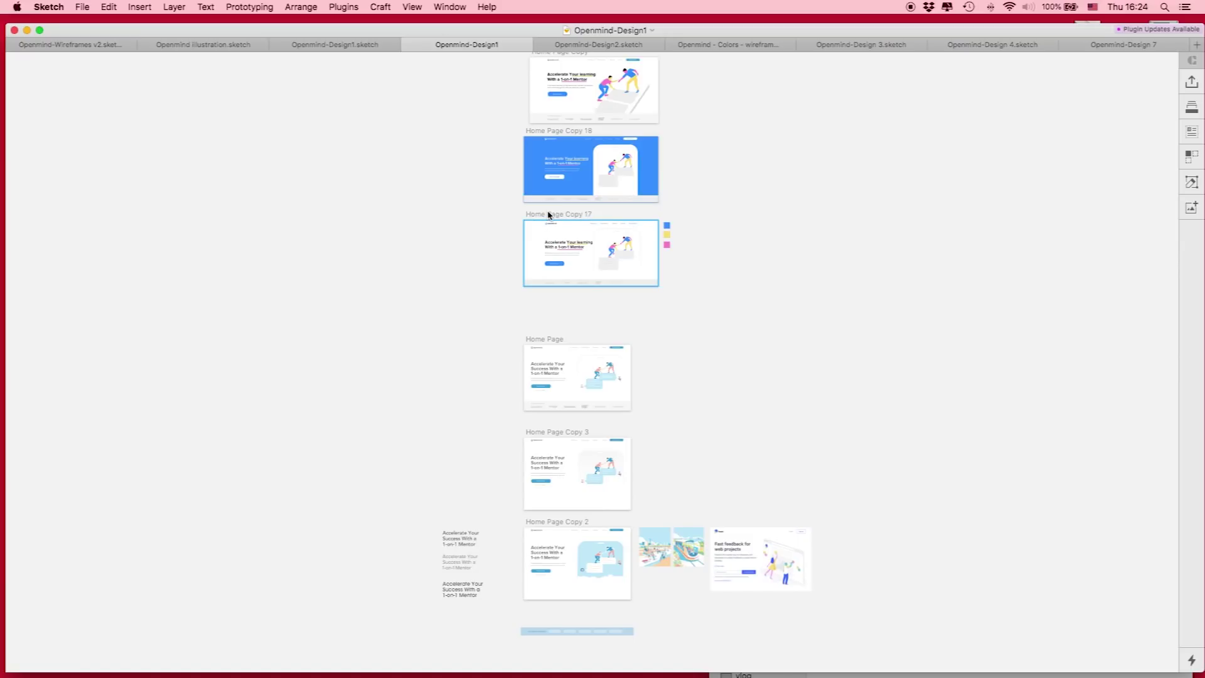
scroll(546, 213, down, 5)
Zoom in close on the Home Page Copy 2 hero illustrations
key(super+plus)
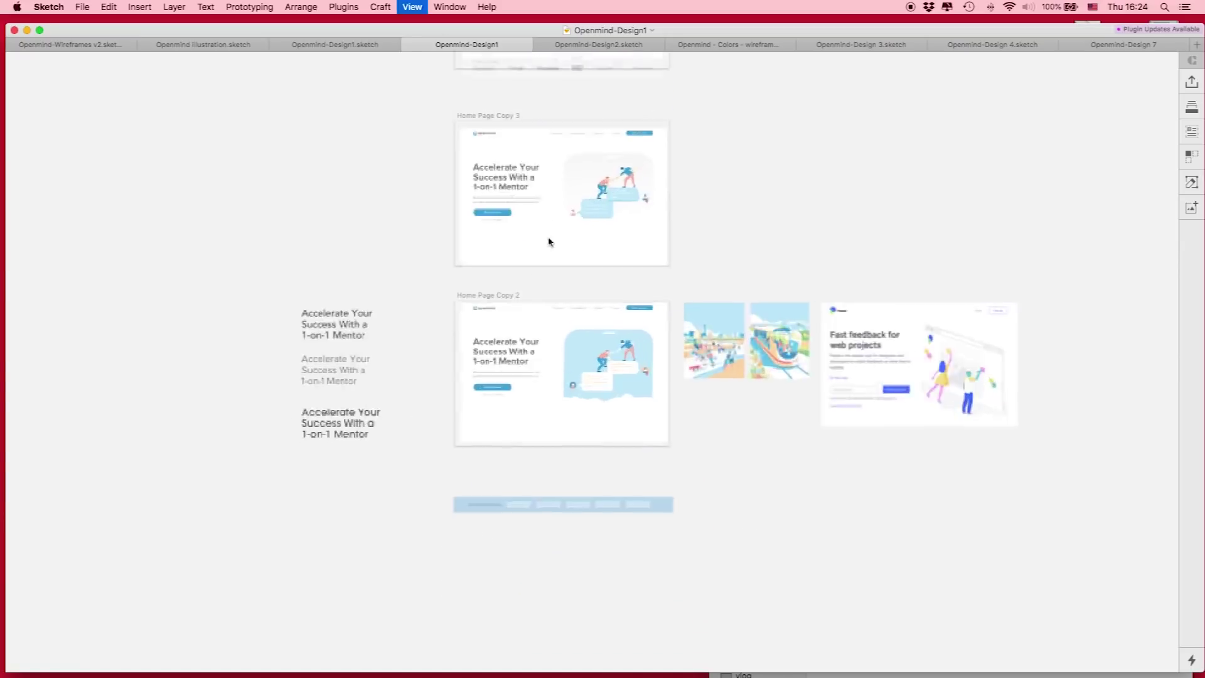
key(super+plus)
scroll(477, 246, right, 3)
scroll(515, 248, left, 2)
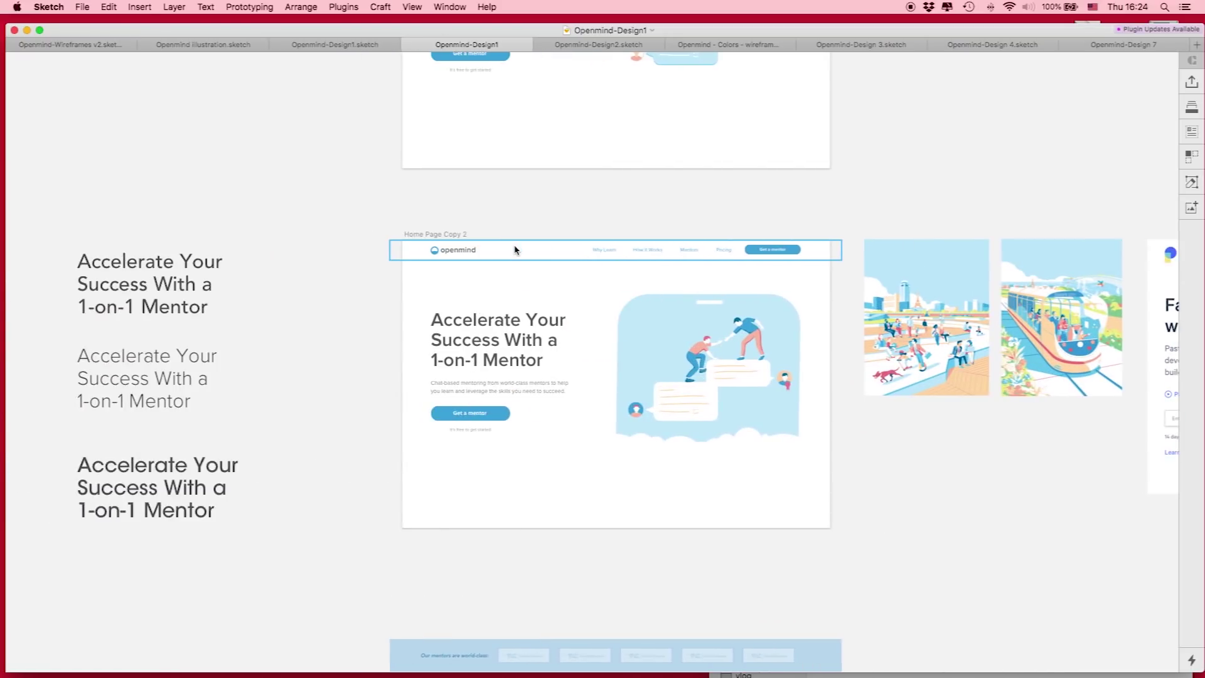
key(super+plus)
scroll(719, 298, right, 3)
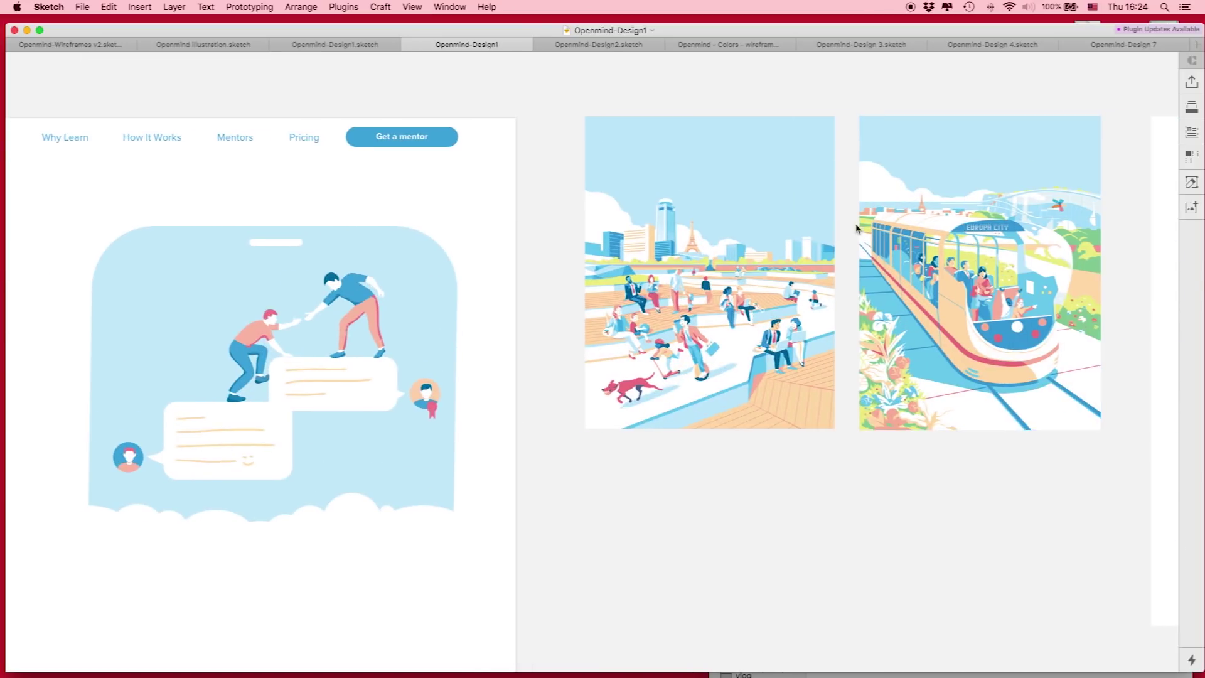
scroll(913, 230, right, 3)
scroll(846, 229, left, 9)
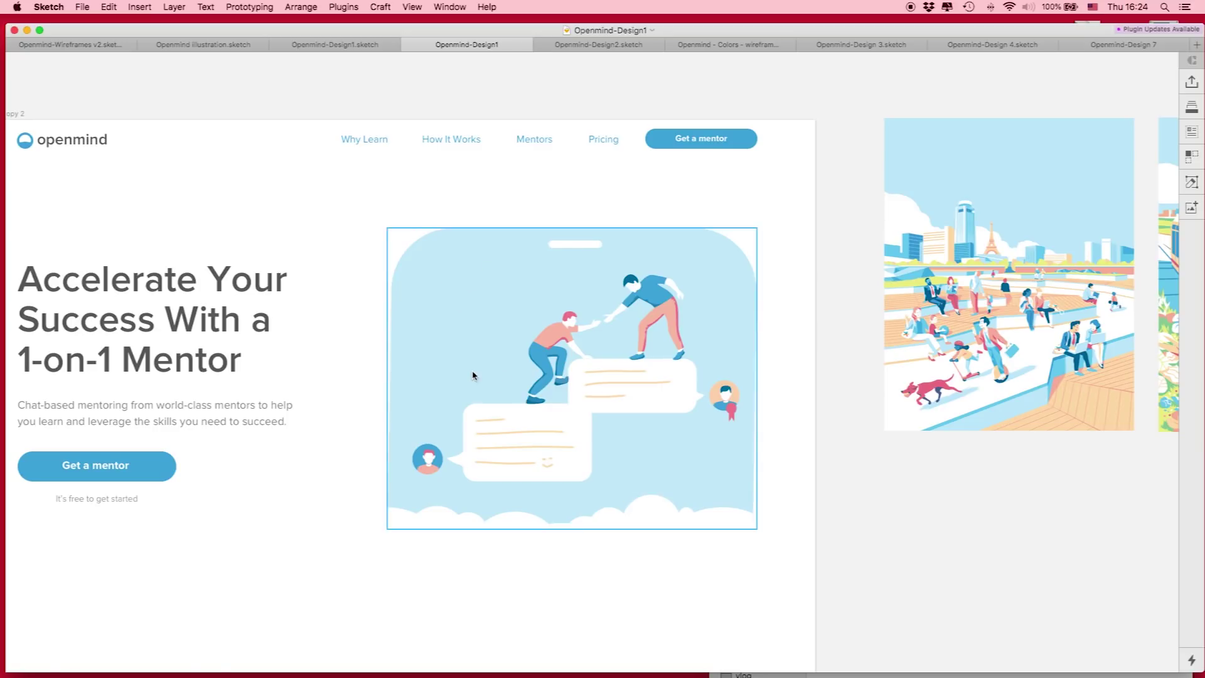
Scroll over the hero area and select the hero group on Home Page Copy 17
scroll(473, 377, down, 10)
scroll(465, 360, up, 1)
scroll(465, 360, left, 2)
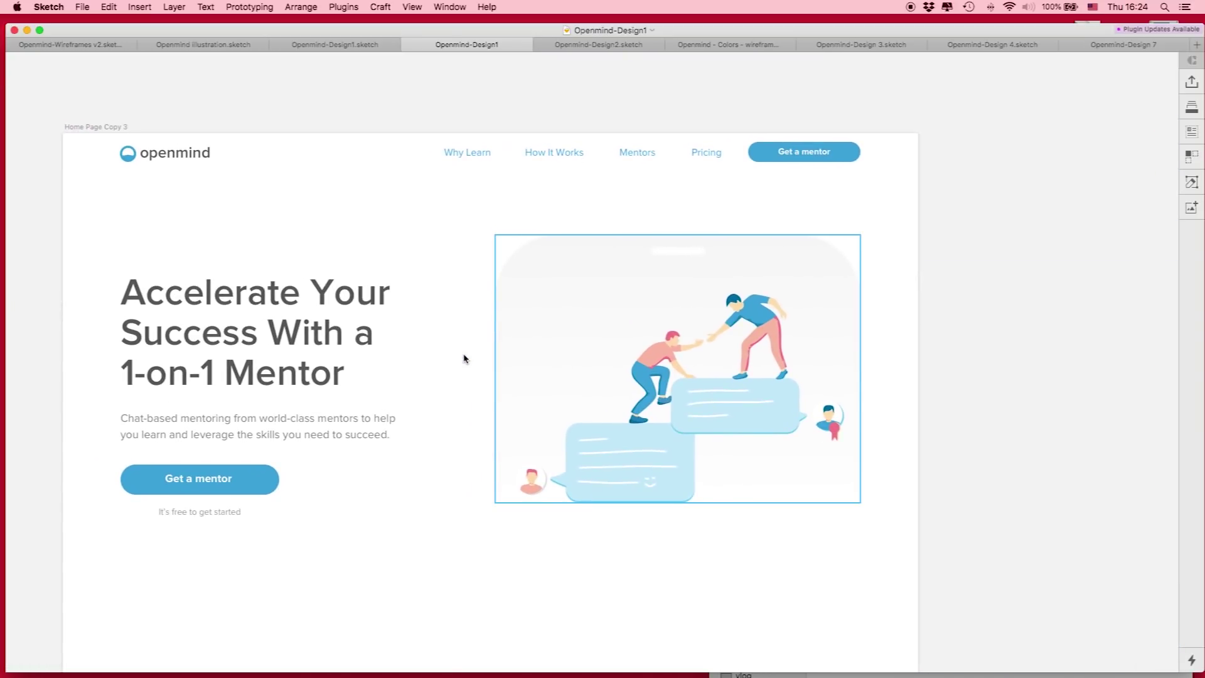
scroll(377, 352, up, 20)
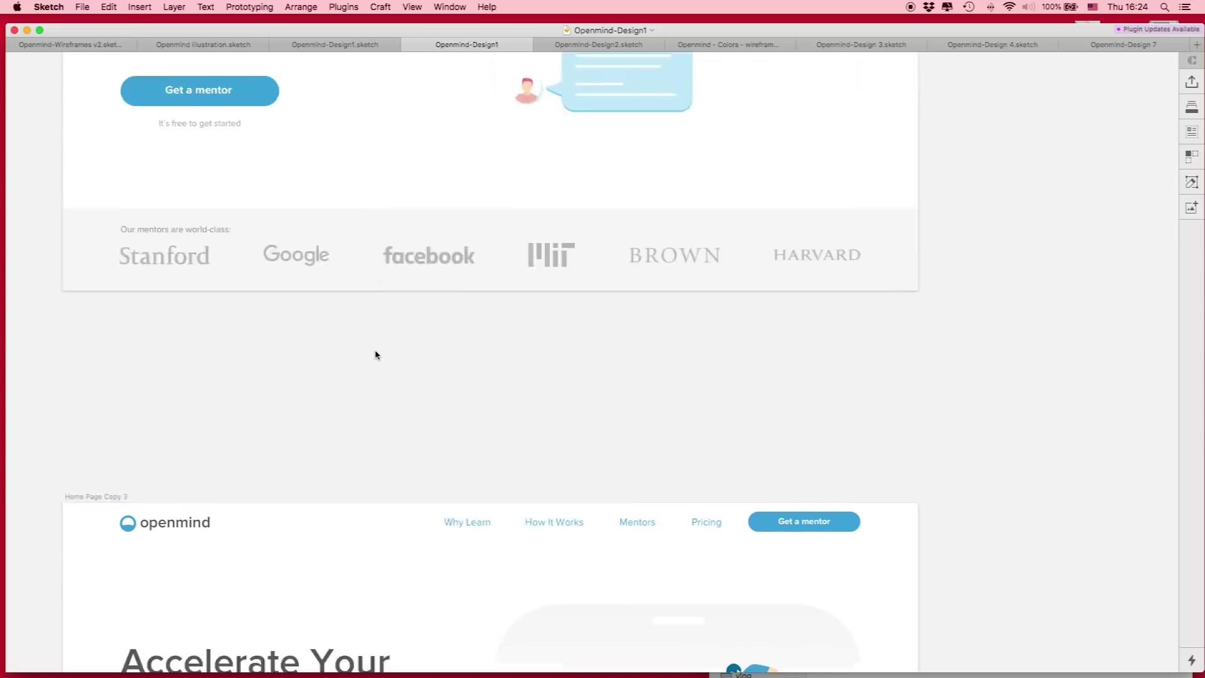
scroll(377, 355, down, 5)
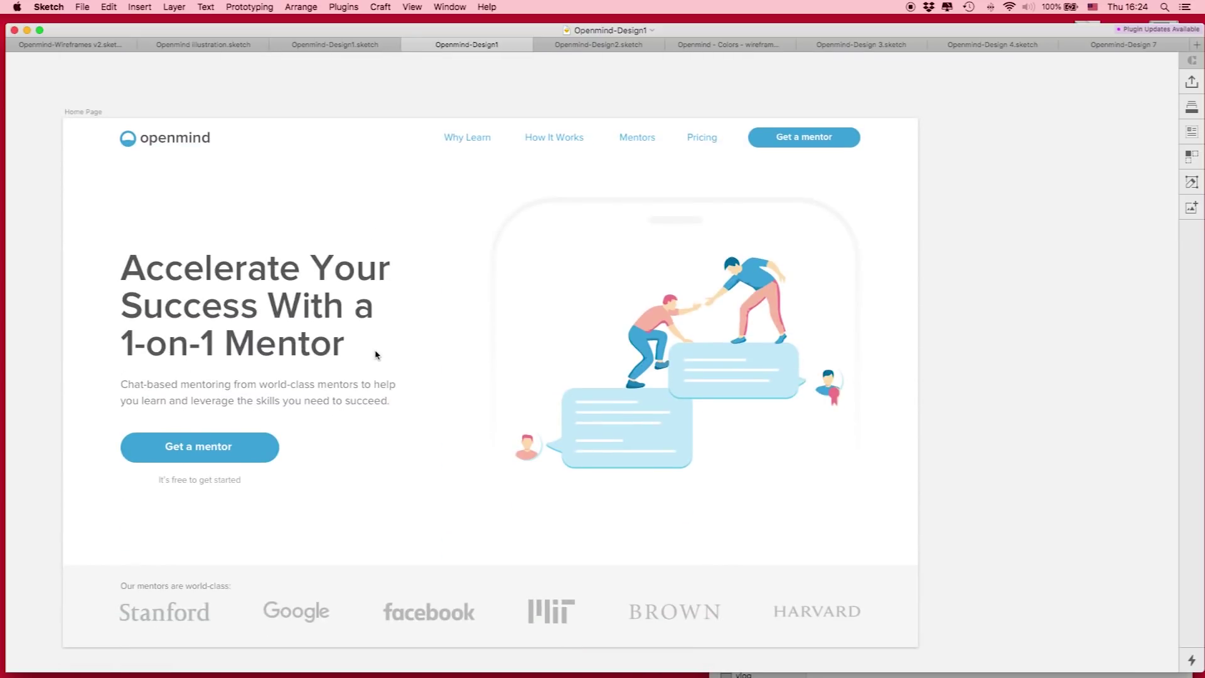
scroll(969, 307, up, 4)
scroll(969, 307, down, 20)
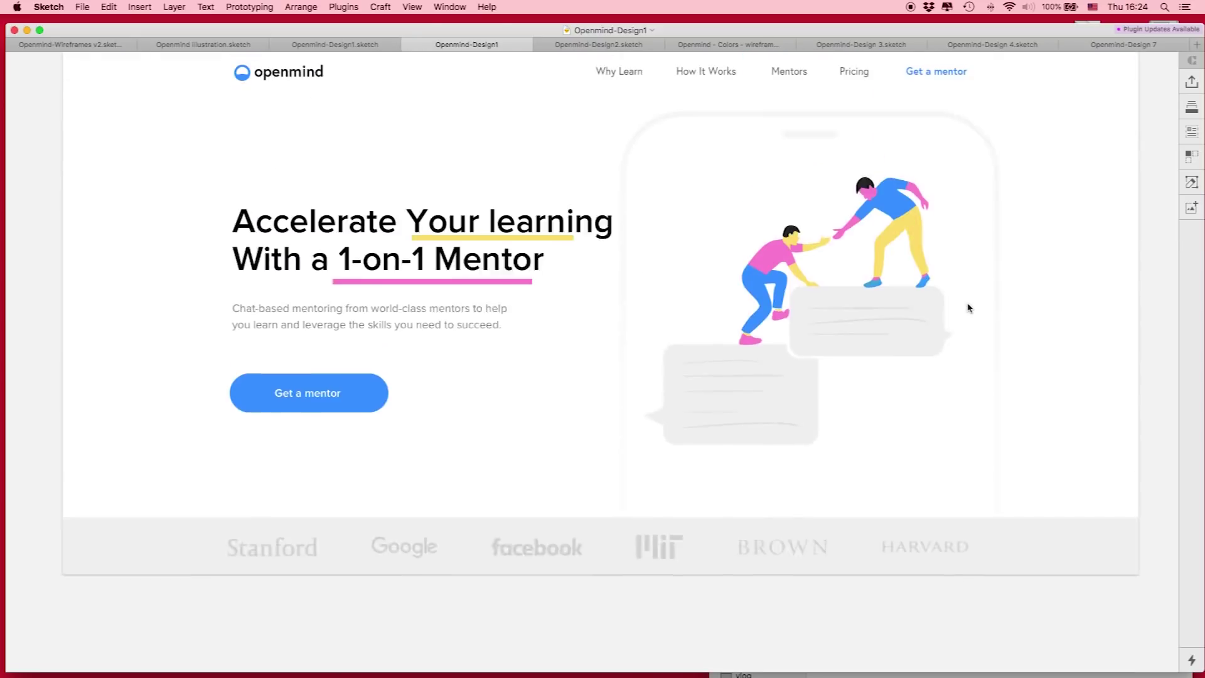
scroll(969, 306, up, 2)
click(359, 444)
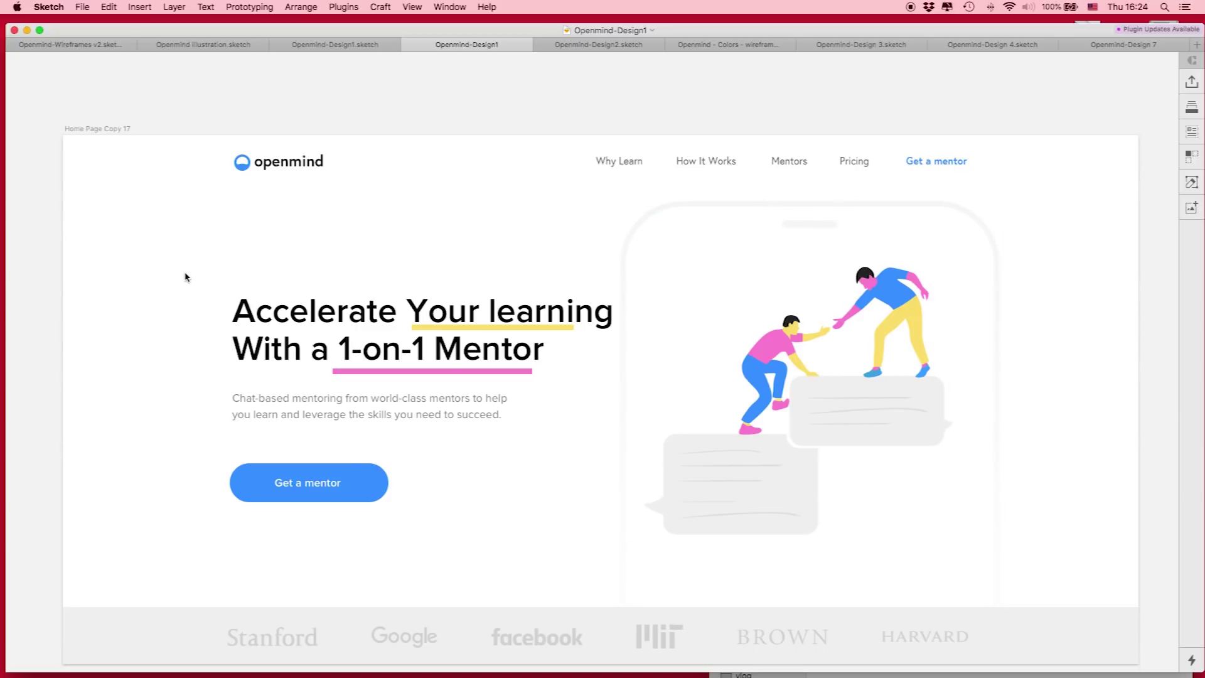
Compare Home Page Copy with Copy 18, then switch to the Openmind-Design2 document
key(super+minus)
scroll(322, 295, up, 10)
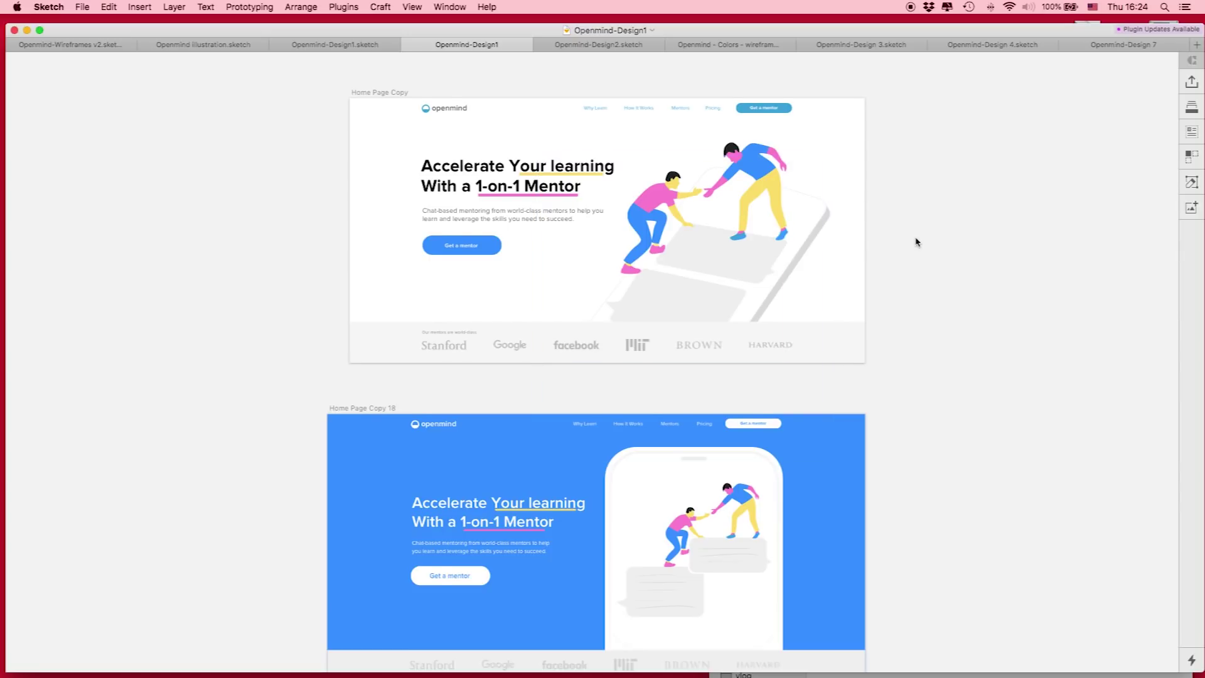
key(super+plus)
scroll(916, 241, right, 5)
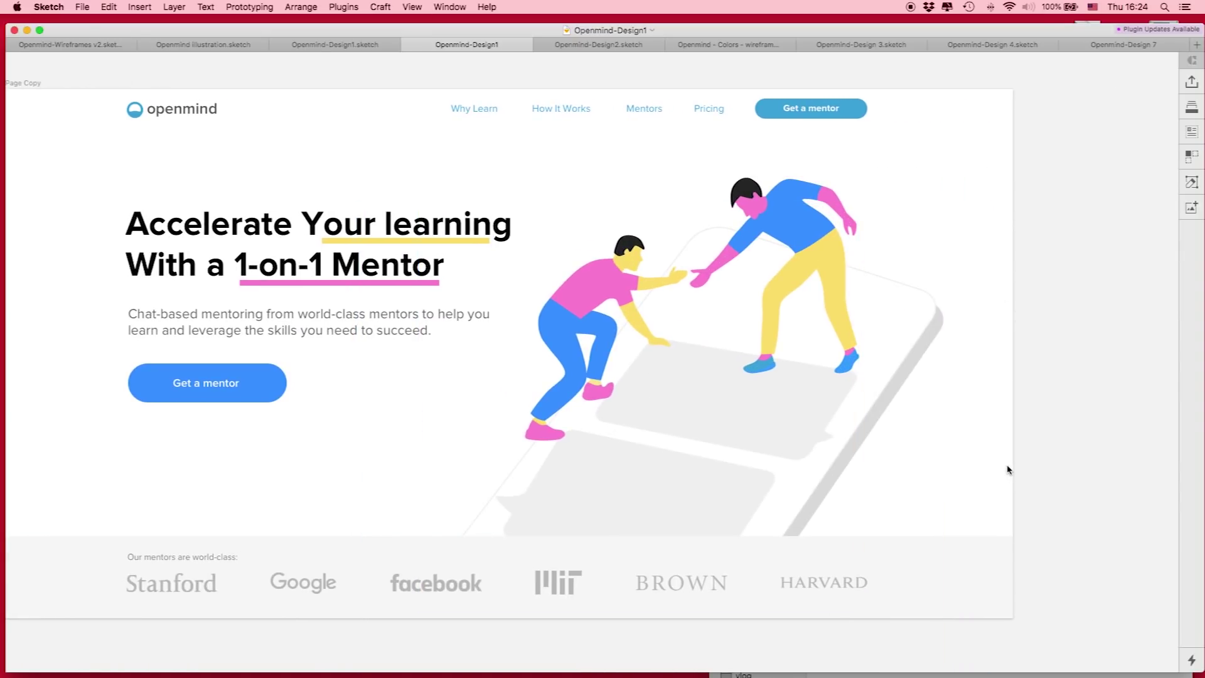
key(super+minus)
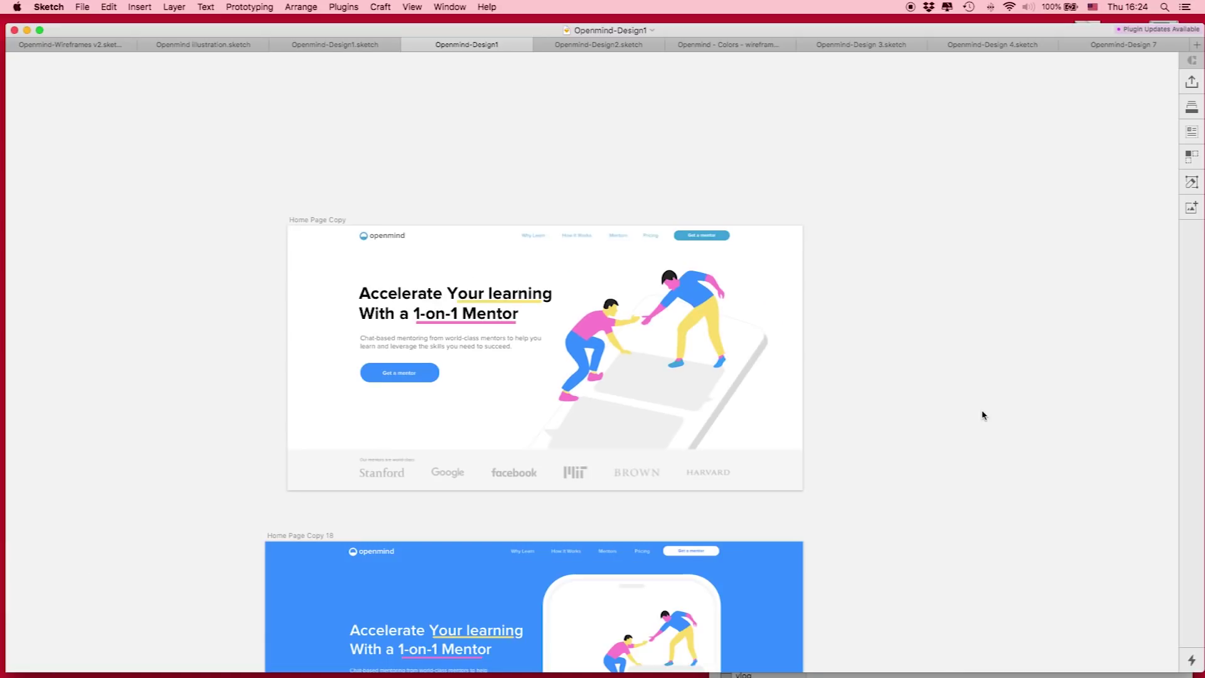
scroll(846, 373, left, 1)
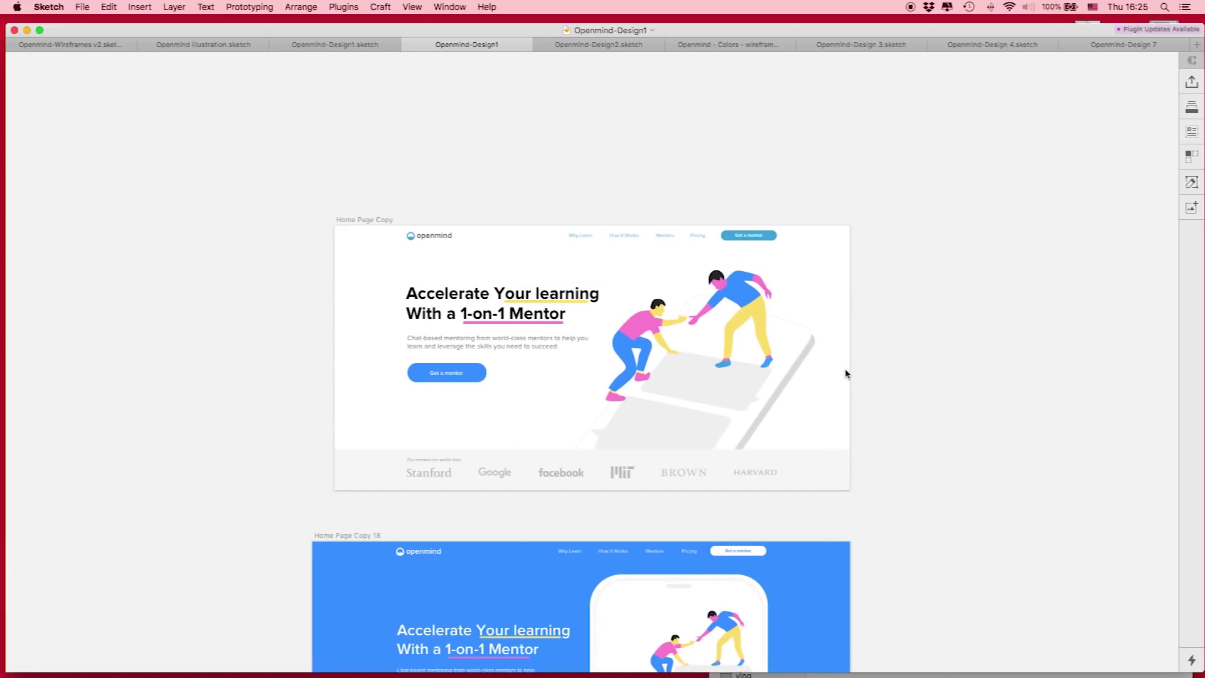
scroll(845, 374, down, 10)
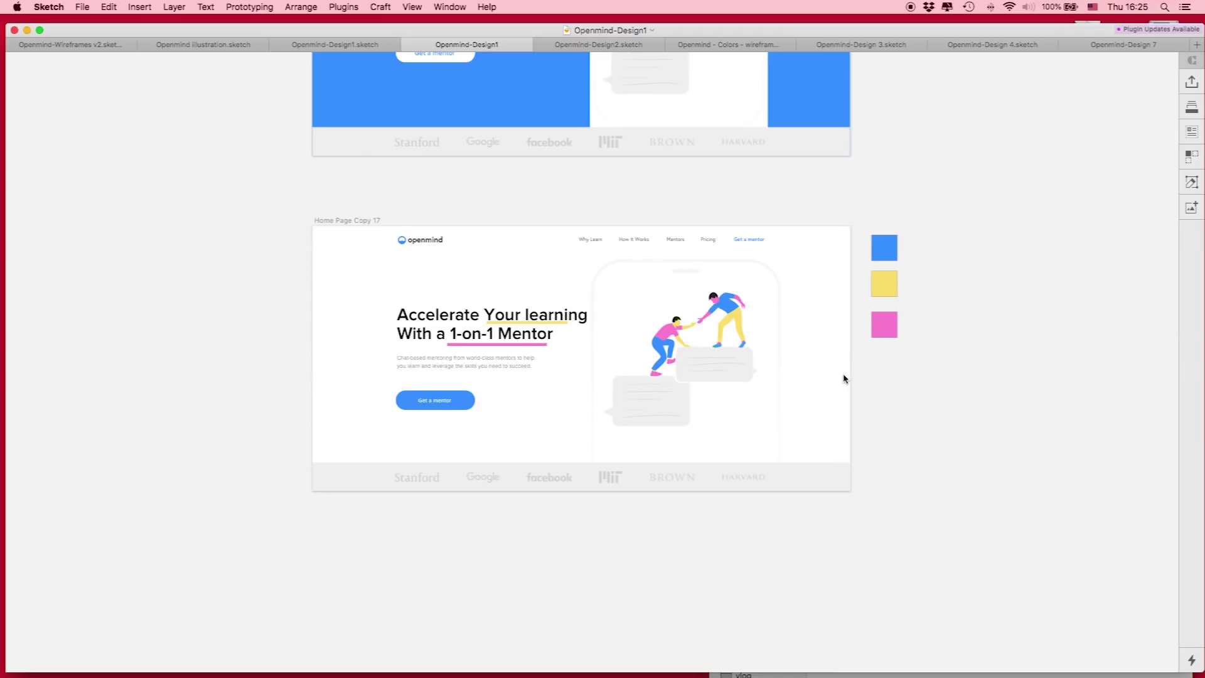
click(564, 46)
Scroll through the first Homepage colour variants in Openmind-Design2
scroll(596, 196, up, 5)
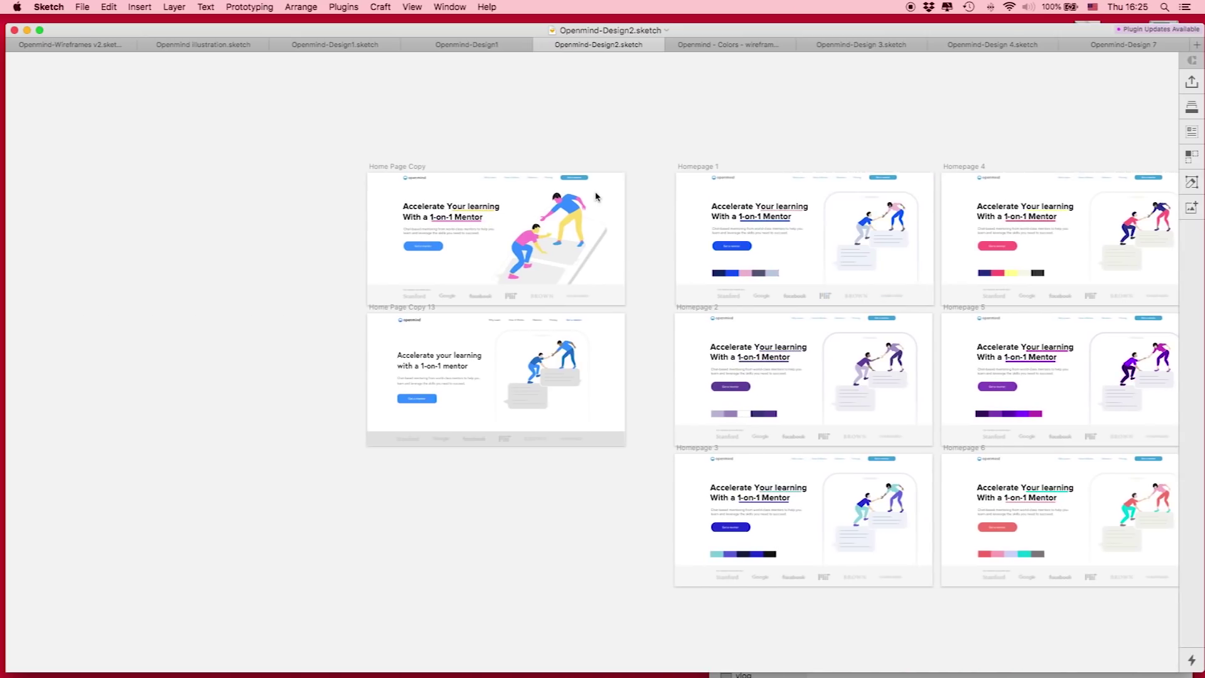
scroll(596, 196, down, 2)
scroll(596, 196, up, 4)
scroll(596, 196, down, 3)
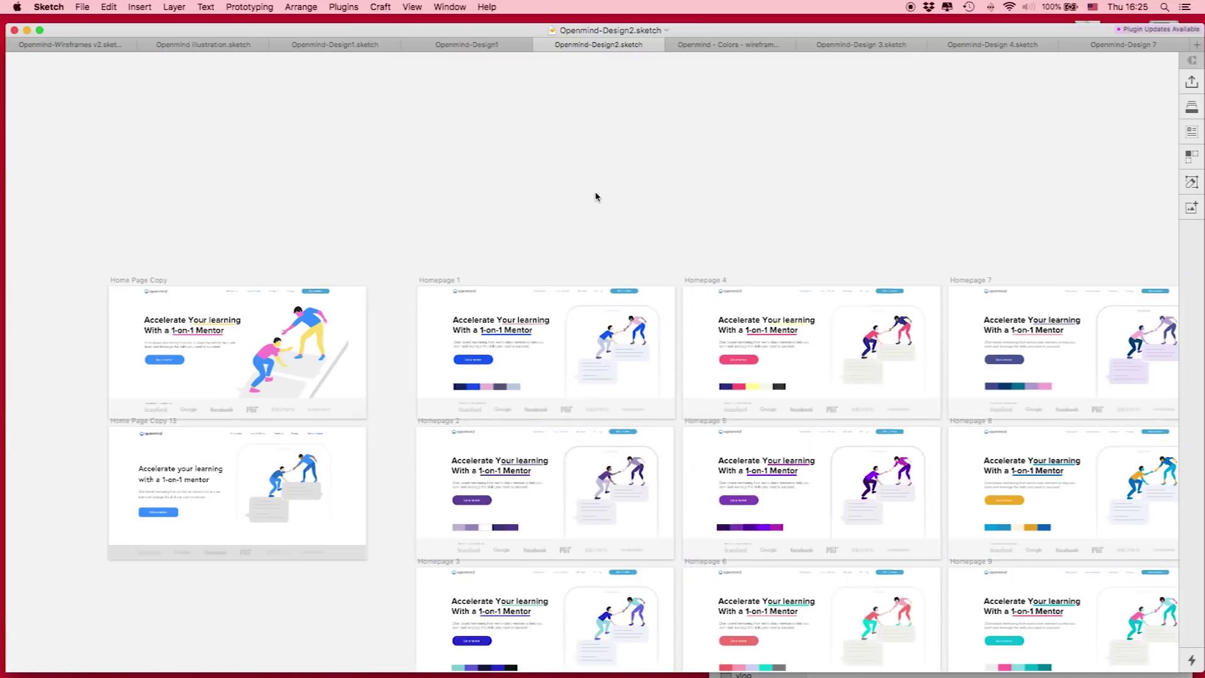
scroll(596, 196, up, 5)
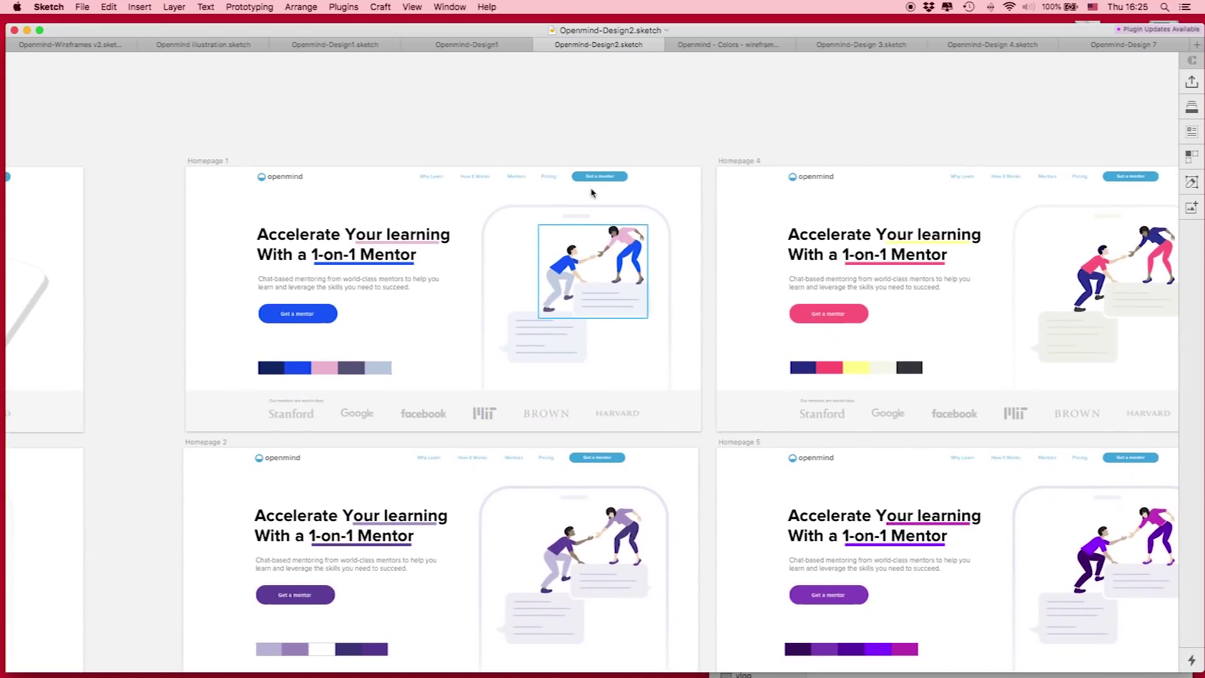
scroll(349, 390, right, 5)
scroll(543, 258, up, 5)
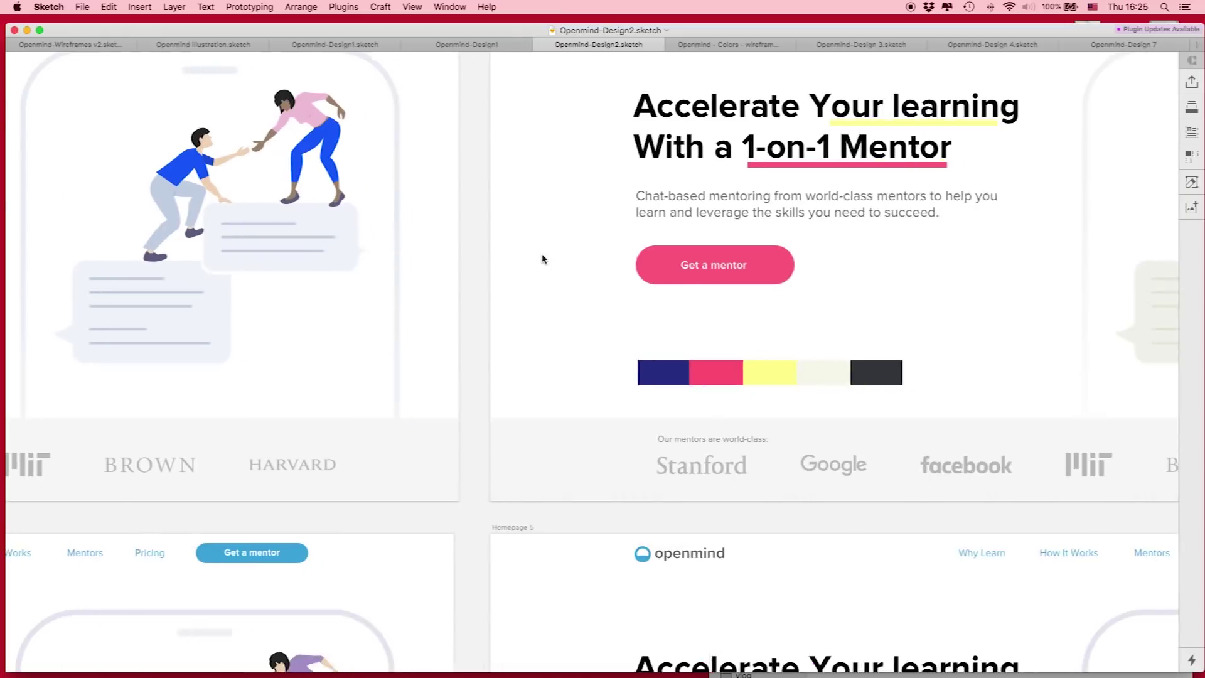
scroll(543, 259, left, 15)
scroll(514, 254, up, 2)
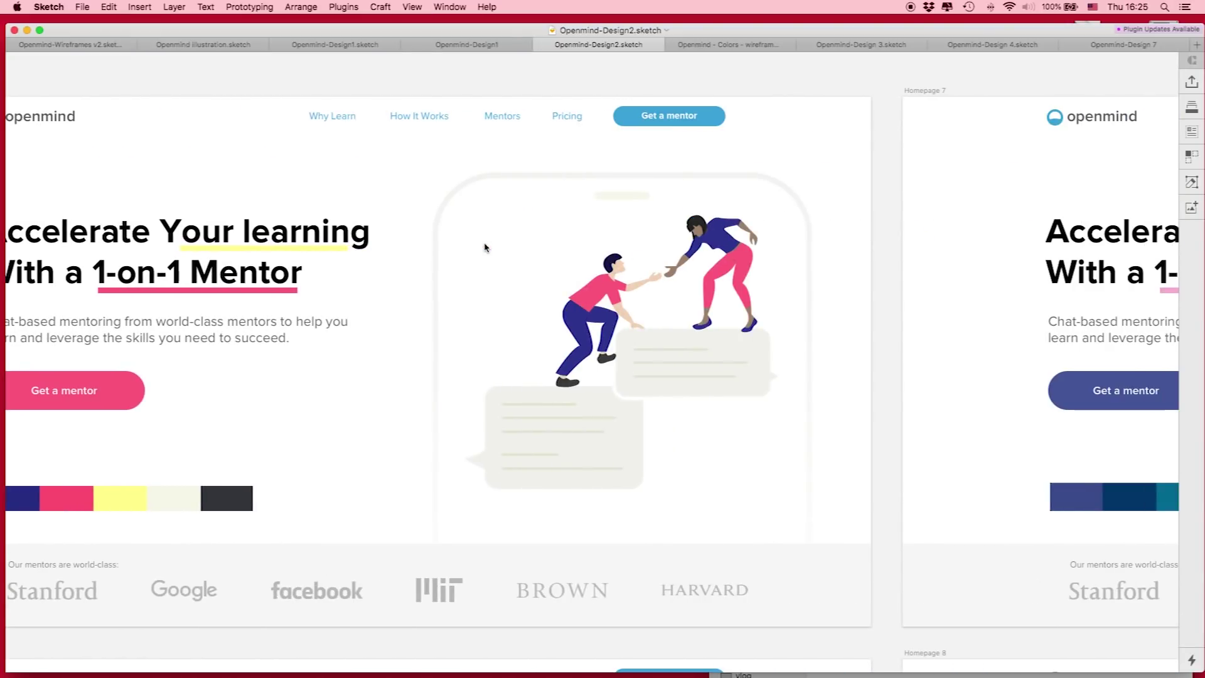
scroll(485, 247, right, 15)
scroll(484, 247, down, 10)
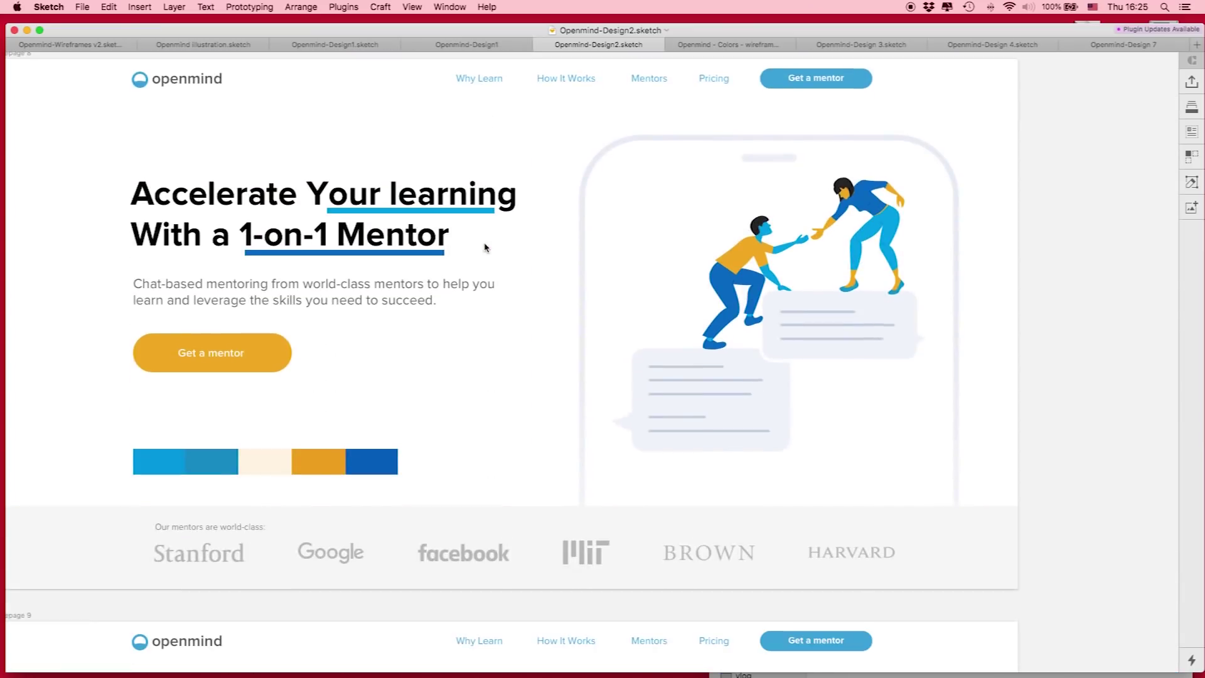
scroll(485, 247, down, 10)
Pan through the remaining Homepage 1–9 variants and switch to Openmind - Colors - wireframes
scroll(485, 247, left, 10)
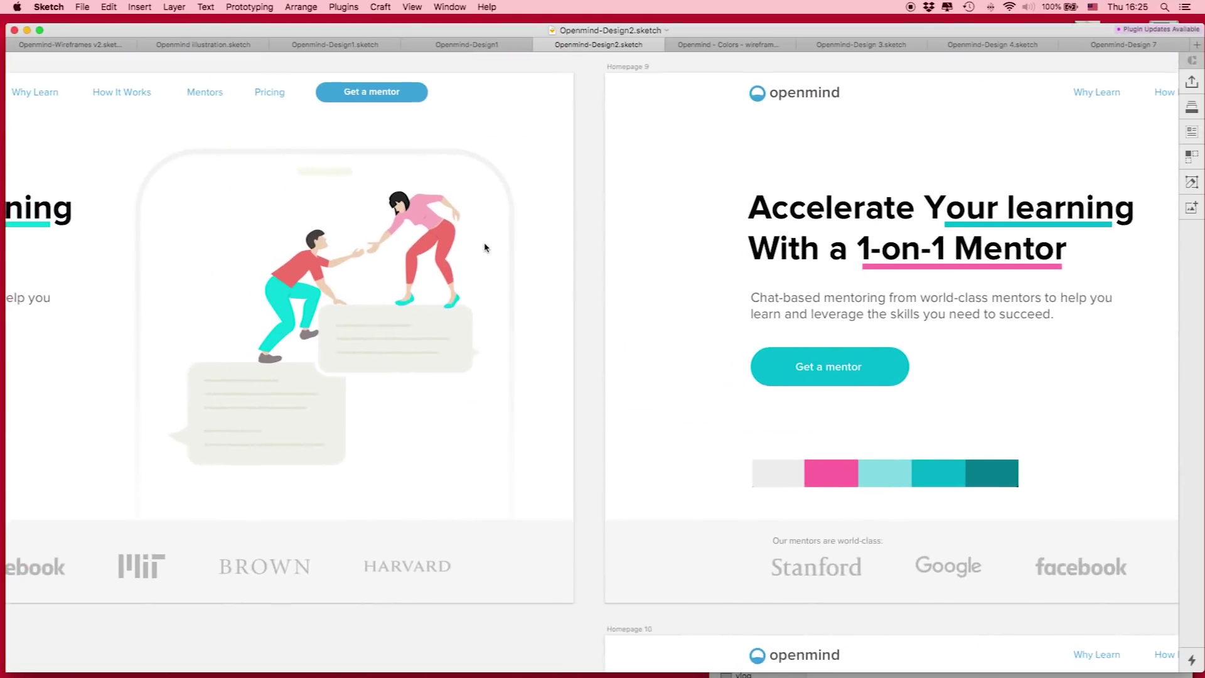
scroll(485, 248, up, 4)
scroll(485, 247, right, 3)
scroll(485, 247, down, 12)
scroll(485, 247, right, 3)
scroll(484, 247, up, 6)
scroll(485, 247, left, 12)
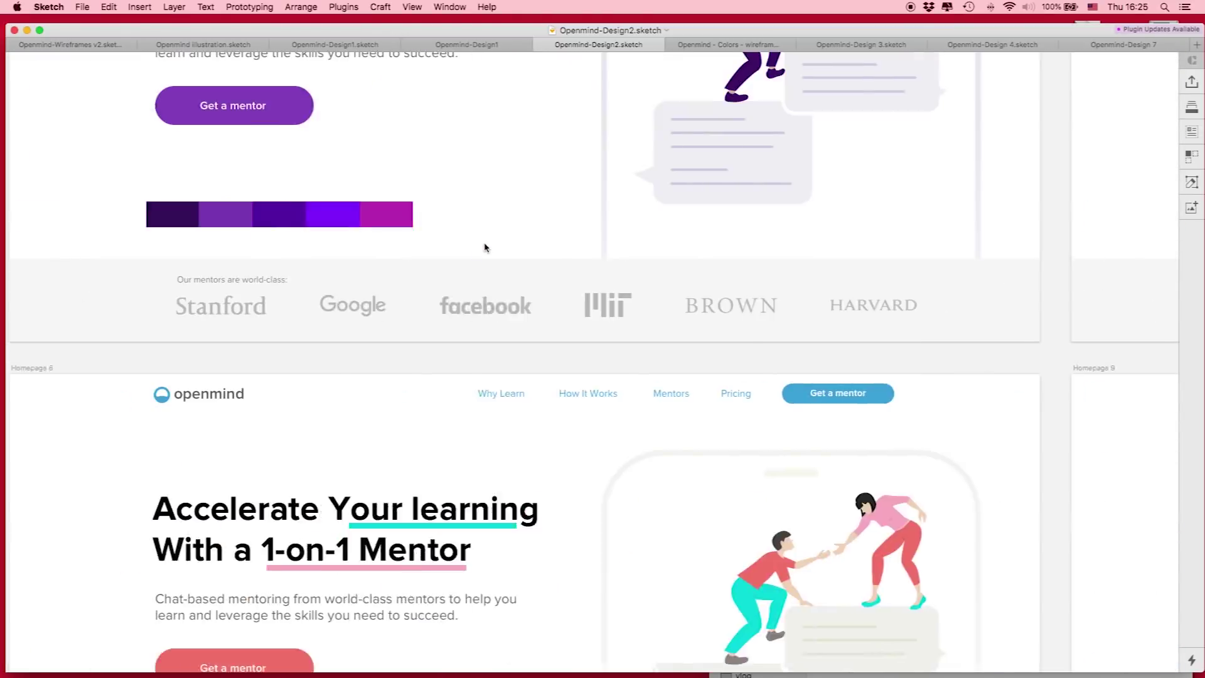
scroll(484, 247, left, 15)
scroll(484, 247, left, 2)
scroll(484, 247, down, 6)
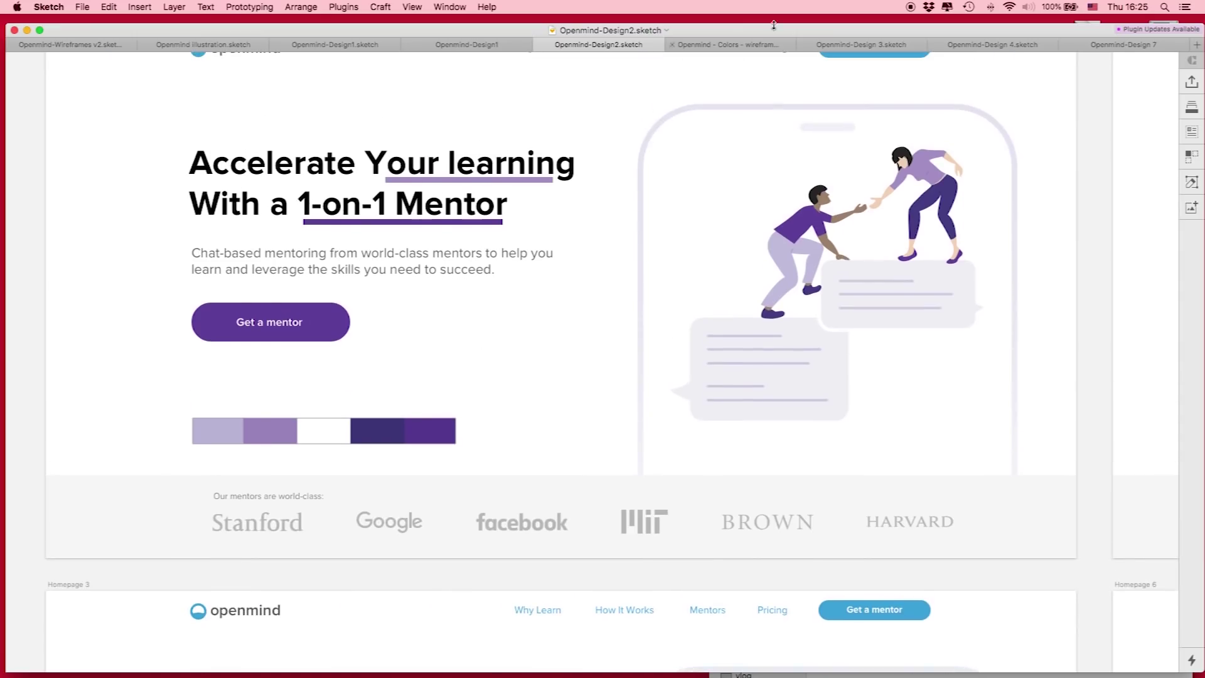
click(737, 46)
scroll(264, 151, up, 10)
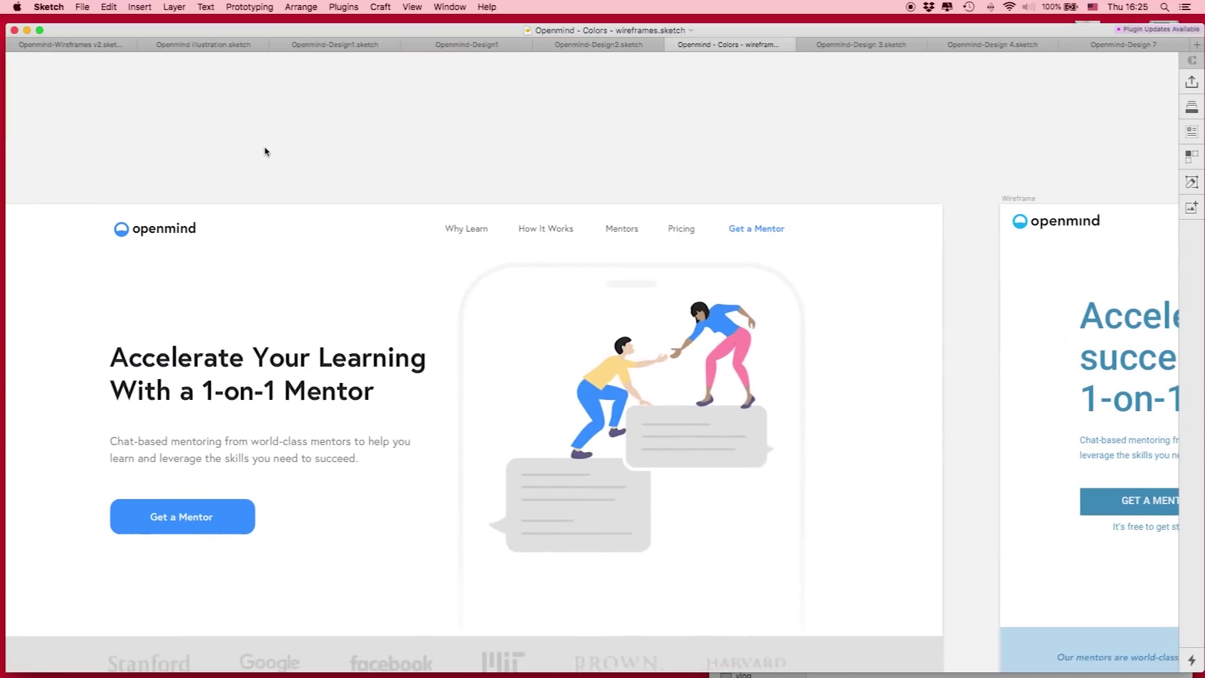
scroll(264, 151, down, 4)
scroll(280, 130, left, 3)
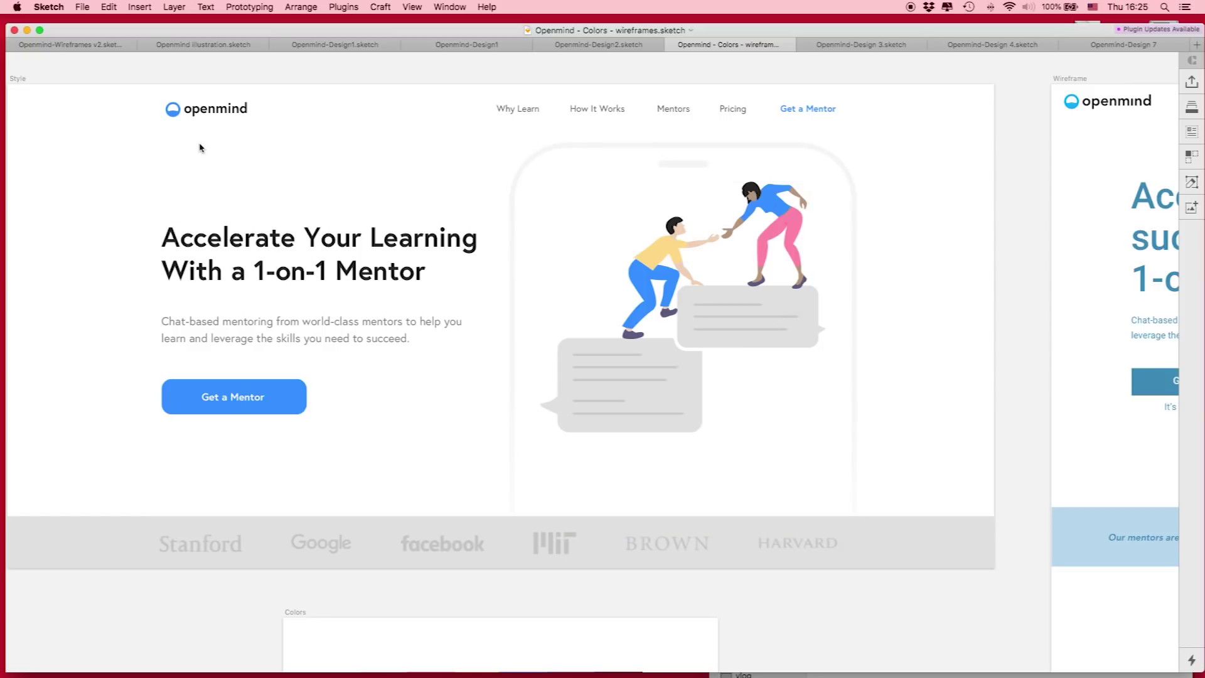
scroll(256, 162, up, 1)
scroll(257, 161, left, 2)
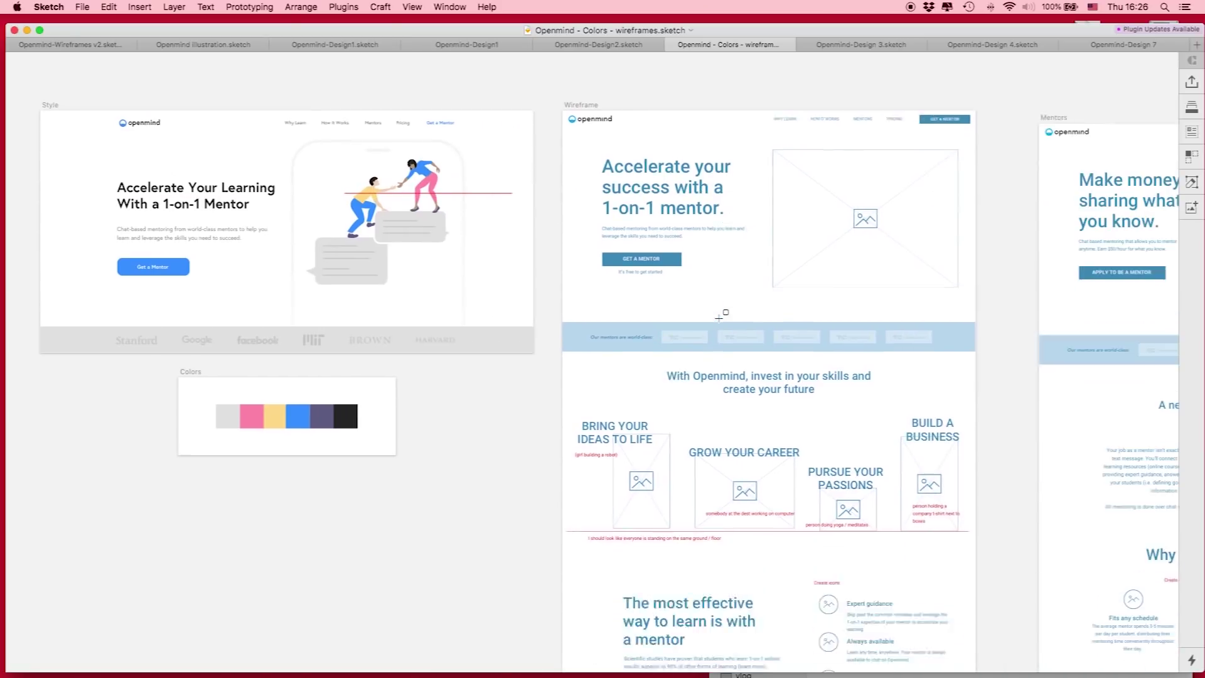
scroll(719, 317, down, 5)
Zoom in on the Wireframe's "How it works?" illustrations and their red notes
key(super+plus)
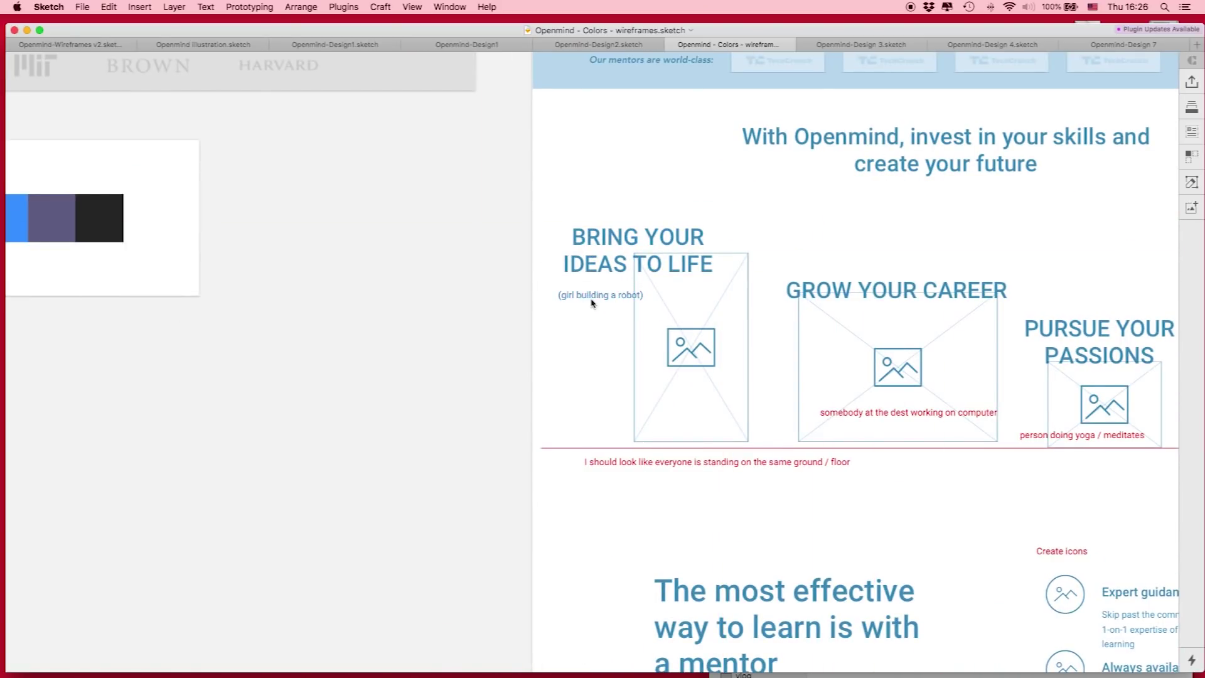
scroll(692, 412, right, 8)
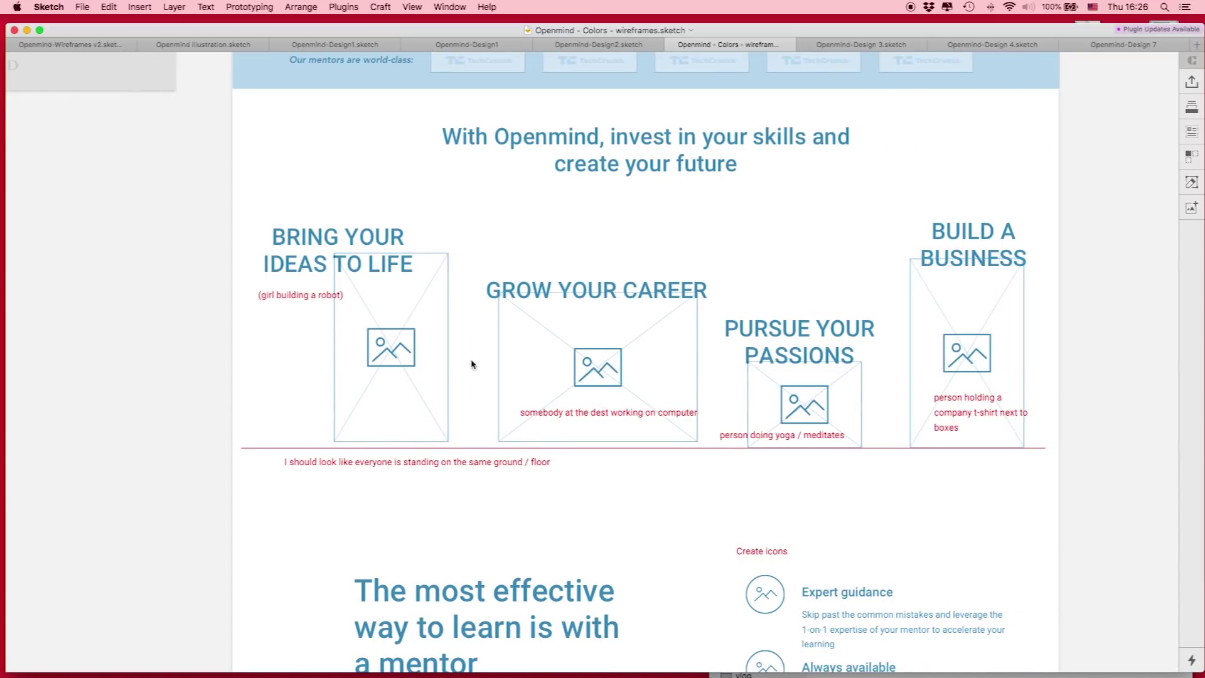
scroll(669, 438, up, 6)
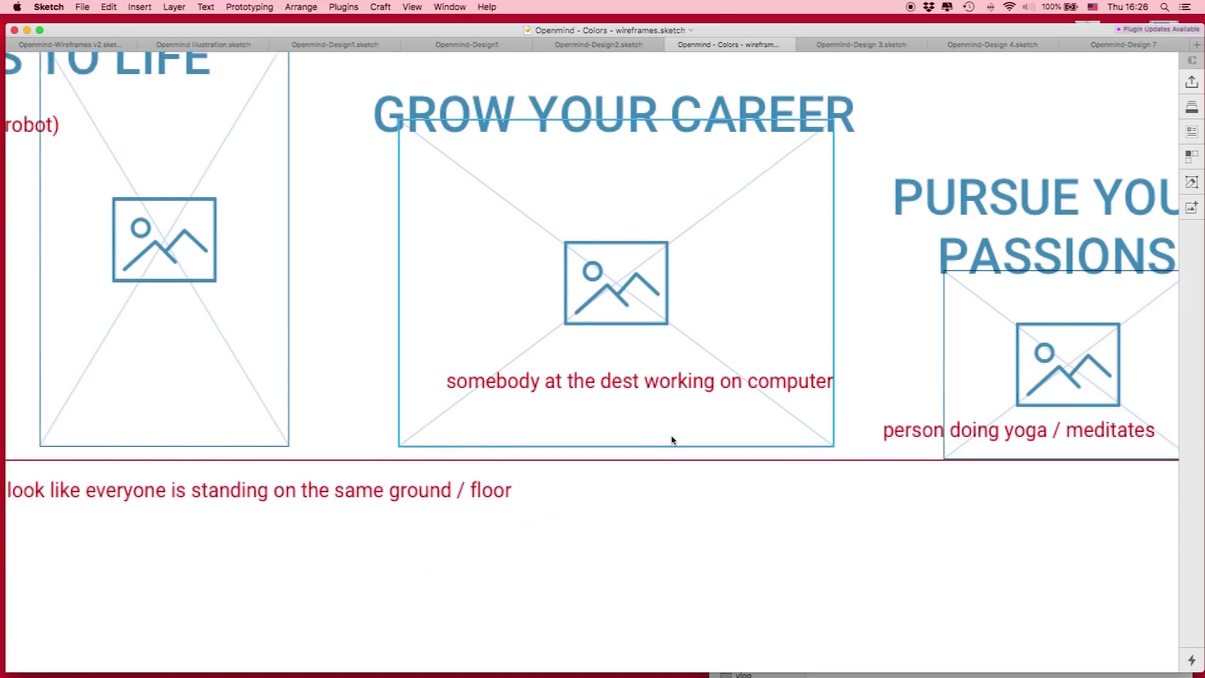
scroll(682, 305, left, 9)
scroll(682, 305, up, 6)
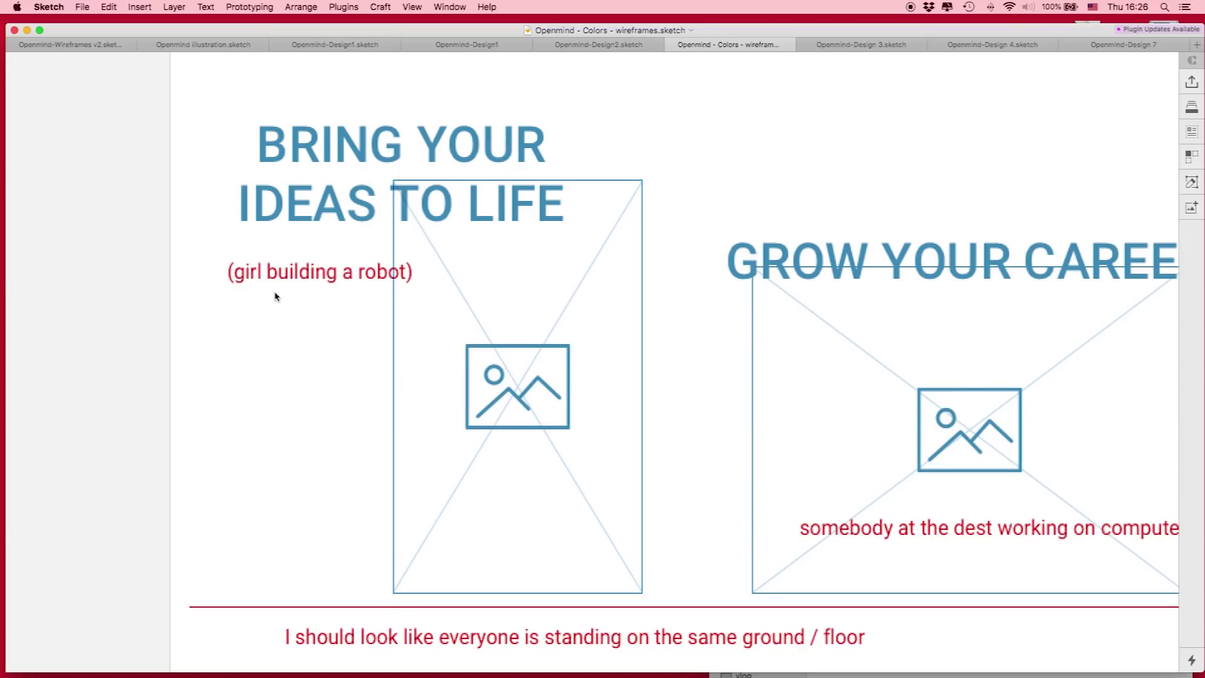
scroll(425, 283, down, 5)
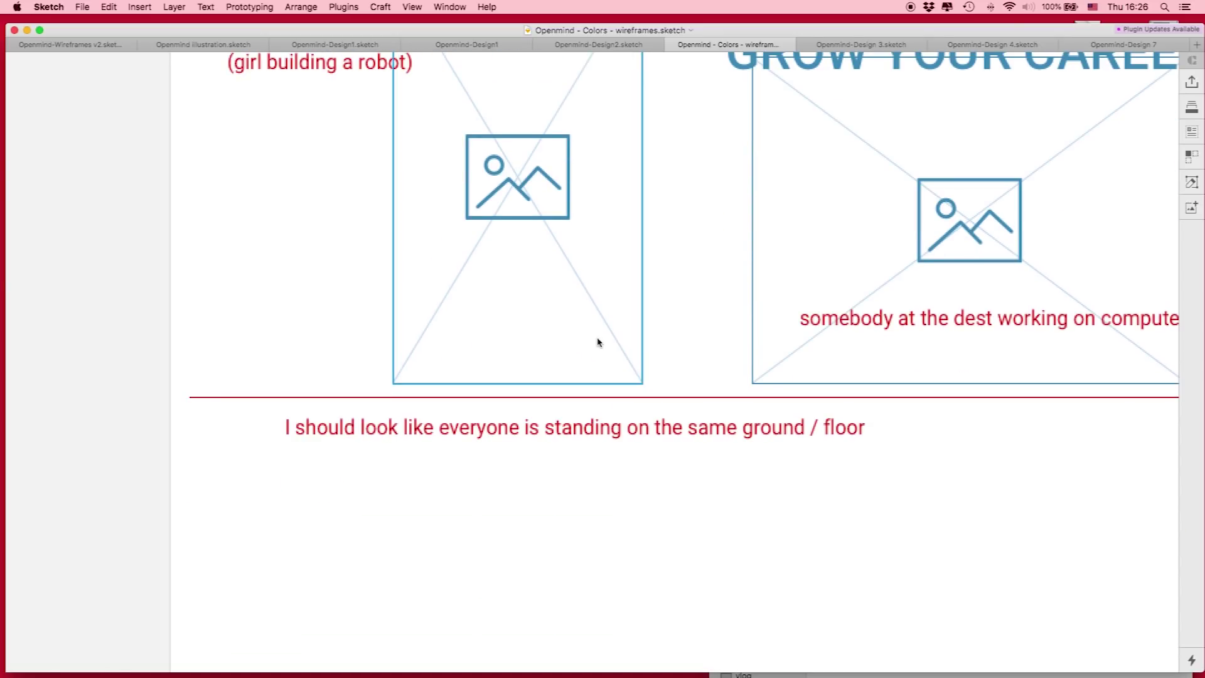
Hide the layer list and zoom out to overview the Wireframe and Mentors artboards
key(super+alt+1)
scroll(616, 320, right, 3)
scroll(615, 320, up, 3)
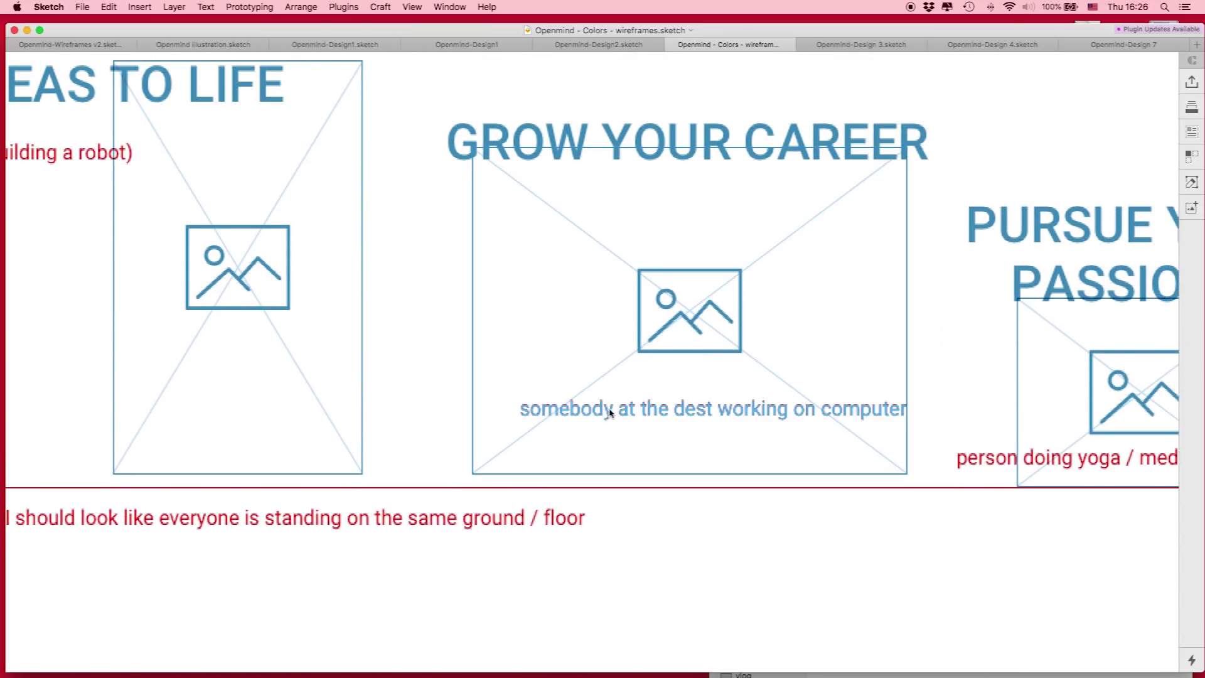
scroll(861, 400, right, 10)
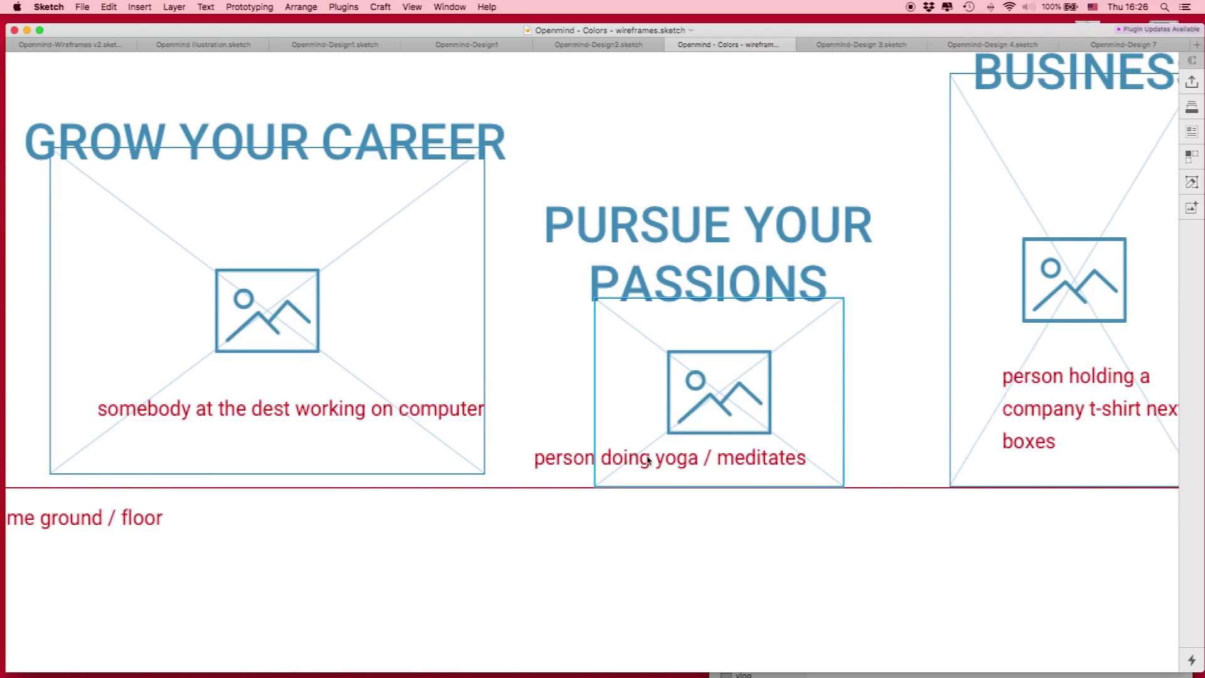
key(super+minus)
key(super+minus)
scroll(514, 447, up, 5)
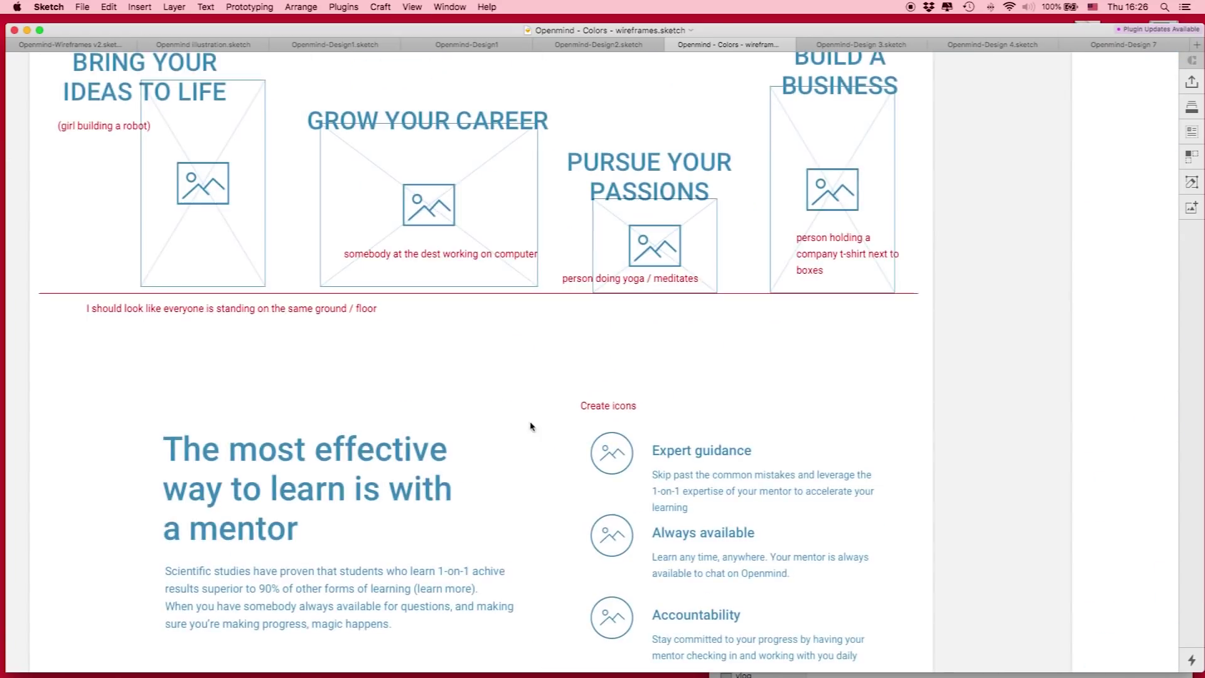
scroll(551, 404, down, 10)
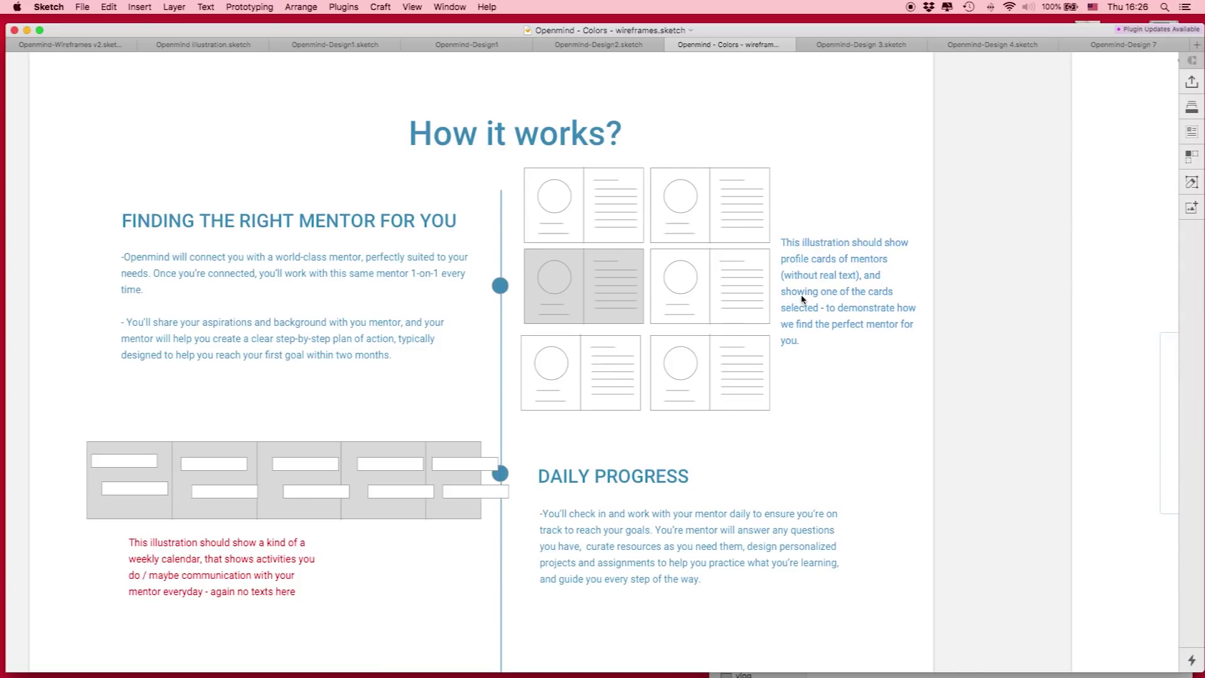
scroll(236, 430, down, 10)
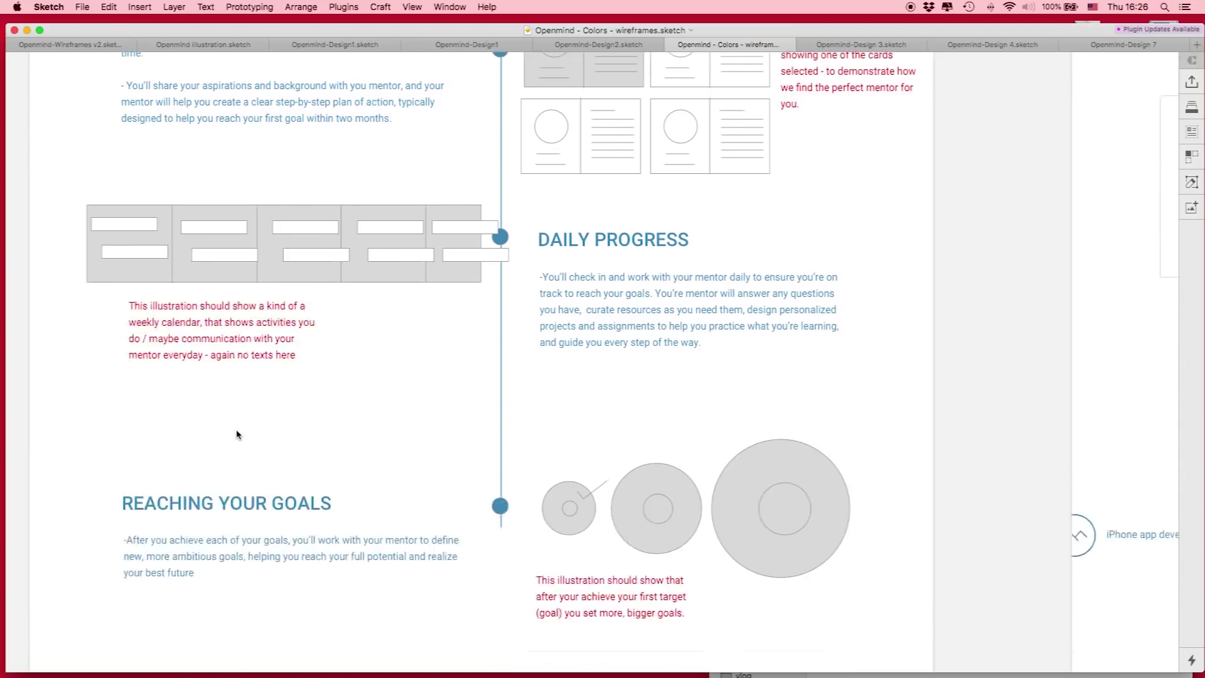
super+scroll(413, 447, down, 3)
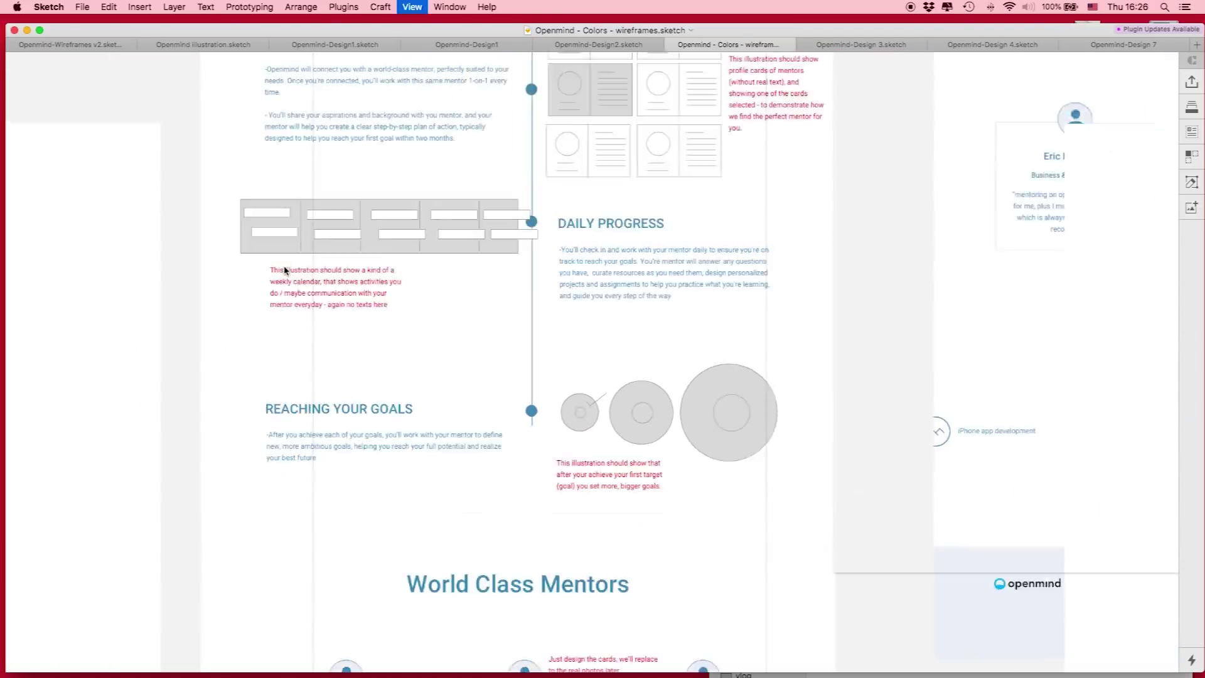
scroll(293, 261, up, 15)
scroll(293, 266, up, 4)
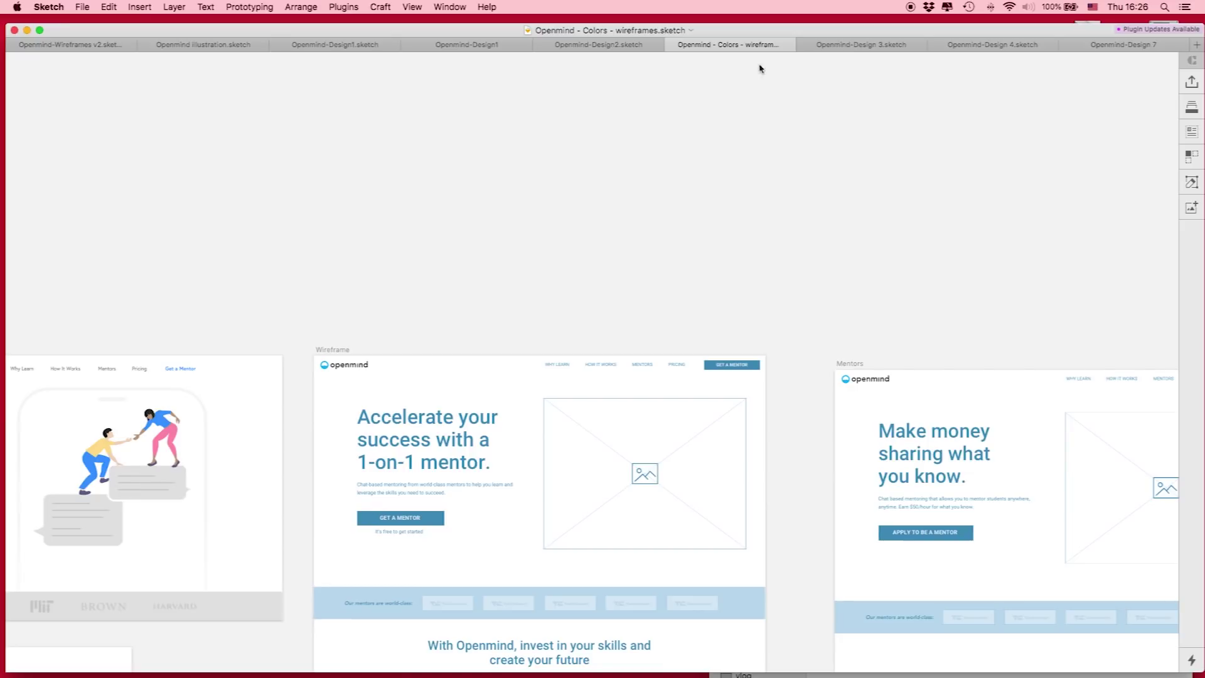
Switch to Openmind-Design 3 and scroll through the upper sections of its Homepage
click(851, 48)
super+scroll(444, 196, up, 5)
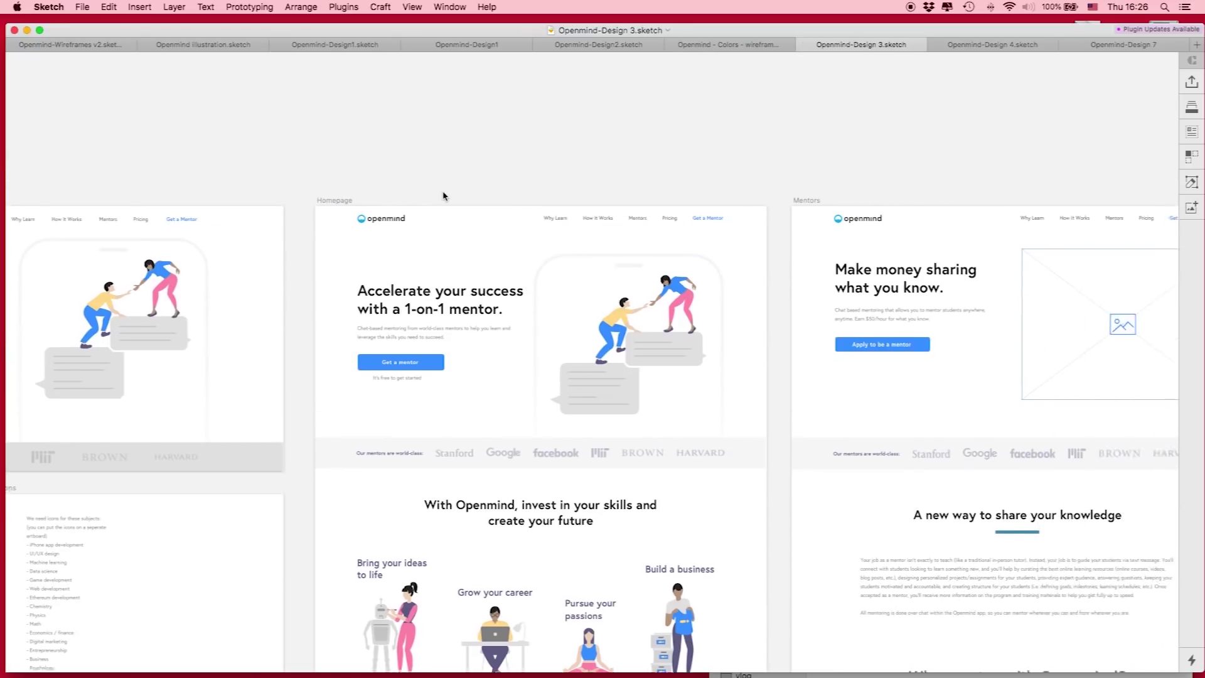
scroll(443, 197, down, 10)
super+scroll(444, 194, up, 5)
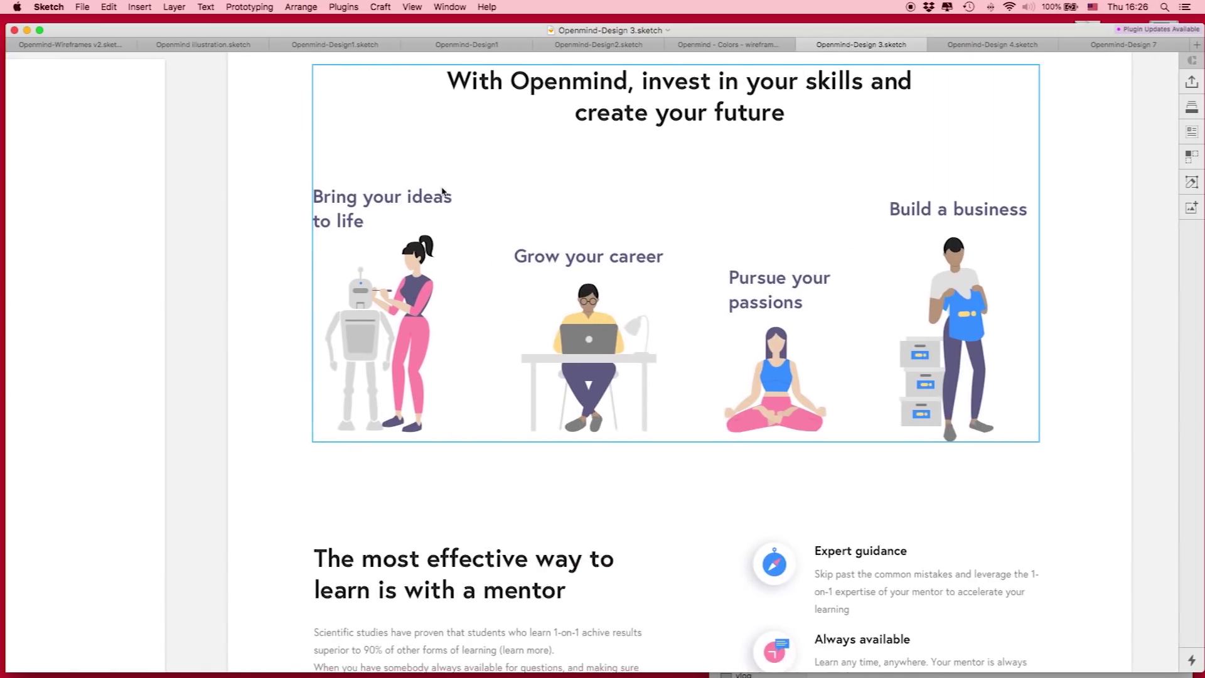
scroll(443, 191, up, 2)
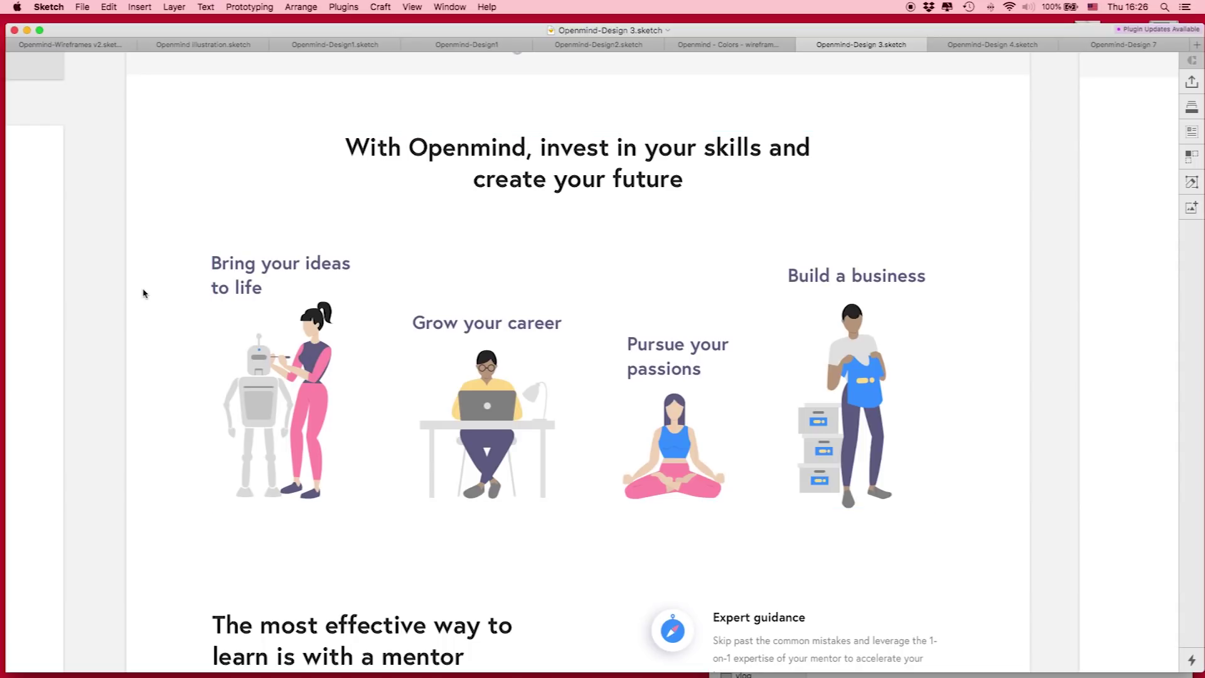
scroll(143, 293, down, 8)
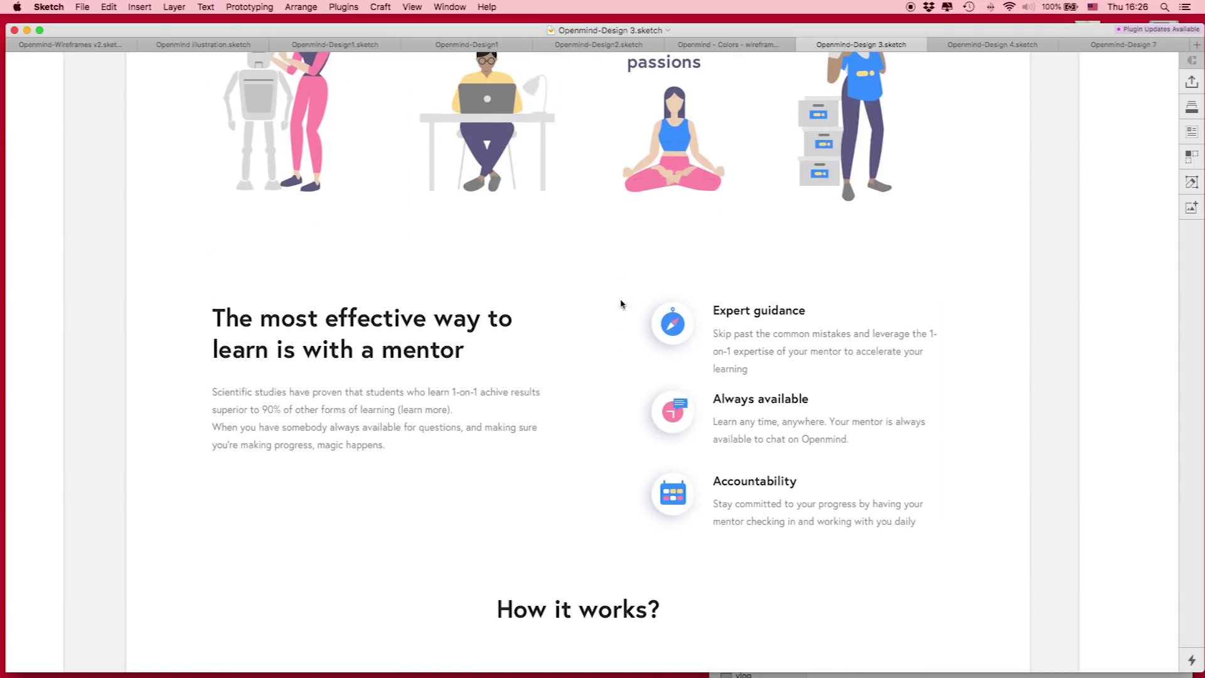
scroll(621, 303, down, 14)
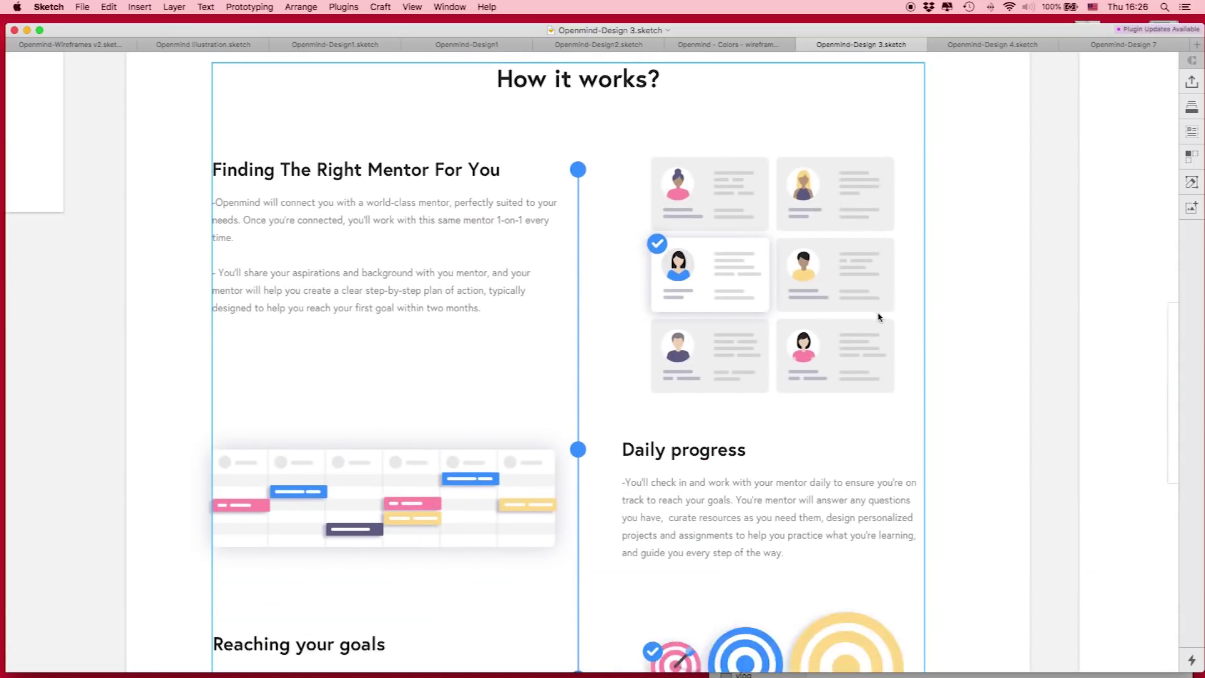
scroll(878, 317, down, 12)
scroll(877, 316, up, 12)
scroll(753, 271, down, 9)
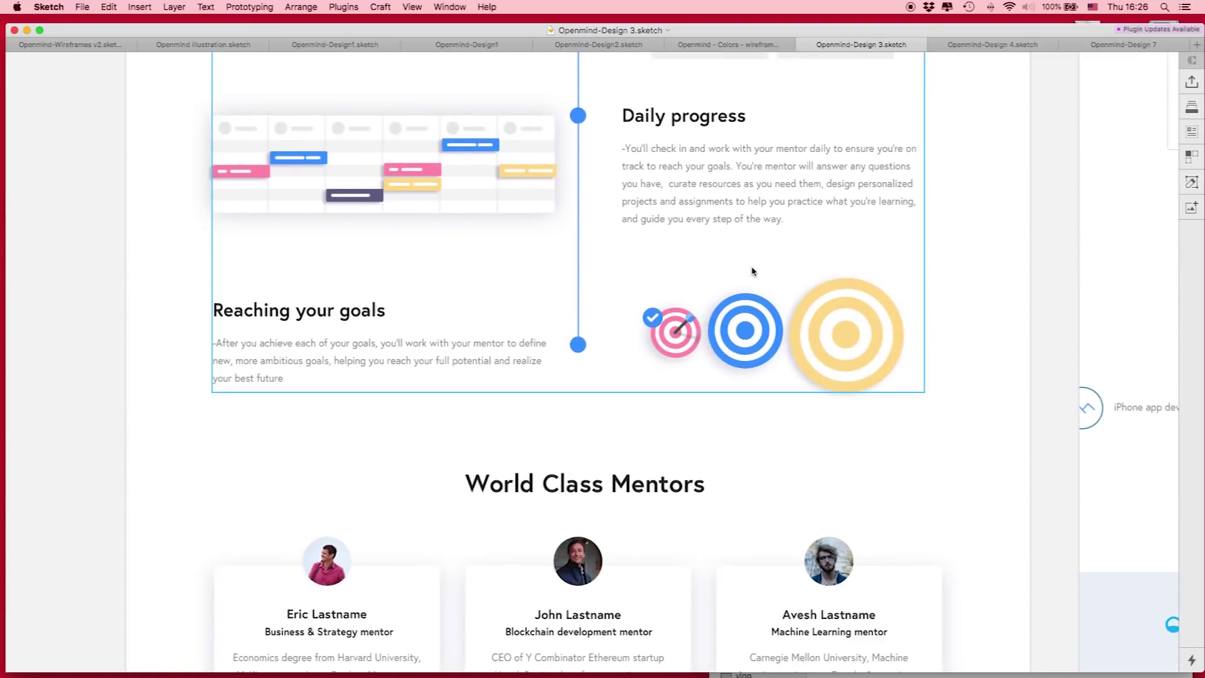
scroll(752, 271, down, 16)
scroll(753, 271, down, 8)
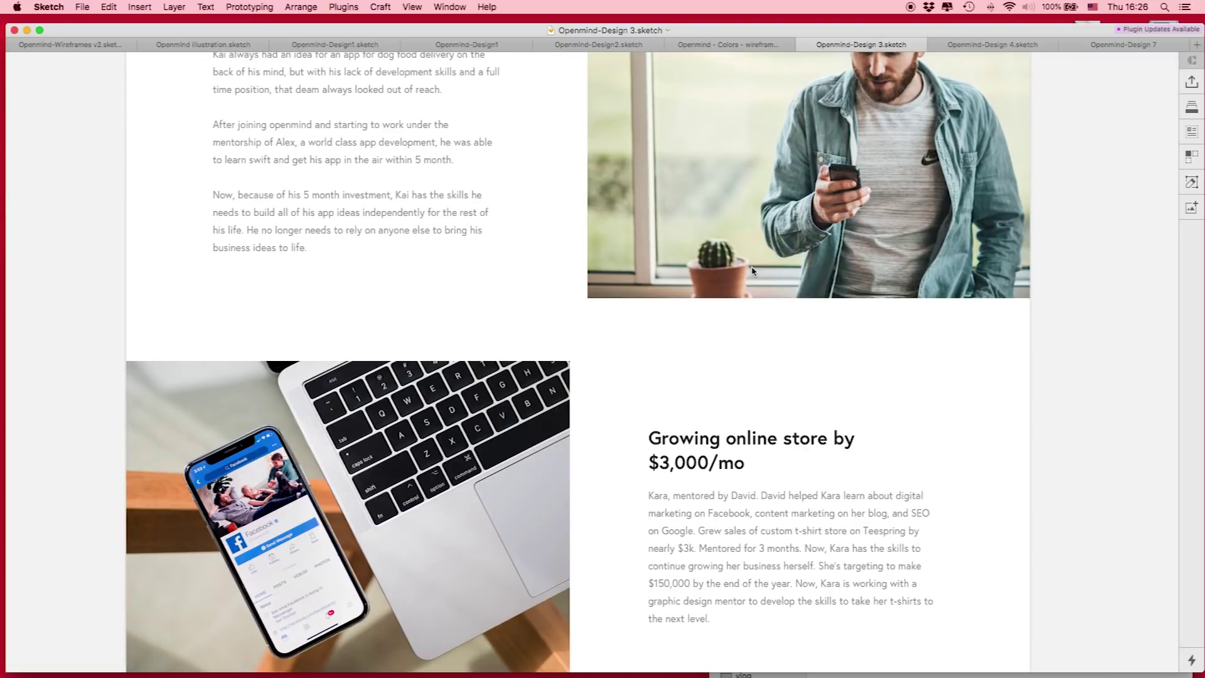
Review the remaining Homepage sections, then open the Openmind-Design 4 document
scroll(753, 271, up, 6)
scroll(749, 373, down, 3)
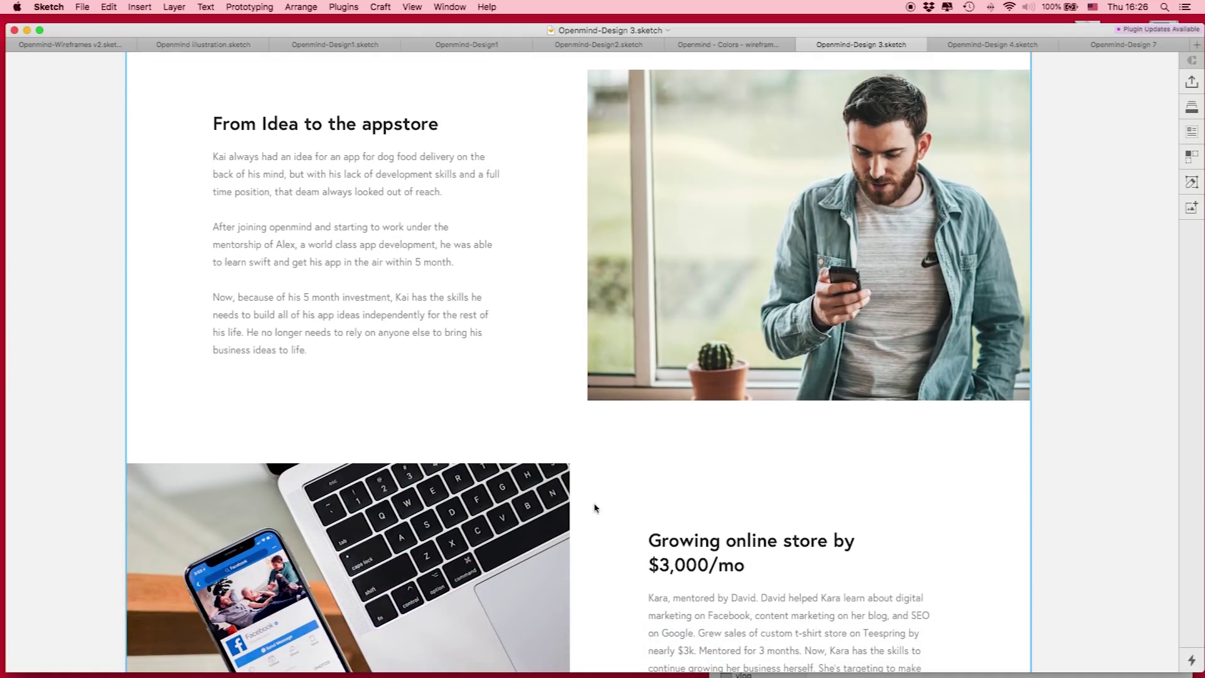
scroll(595, 508, down, 3)
scroll(793, 170, up, 2)
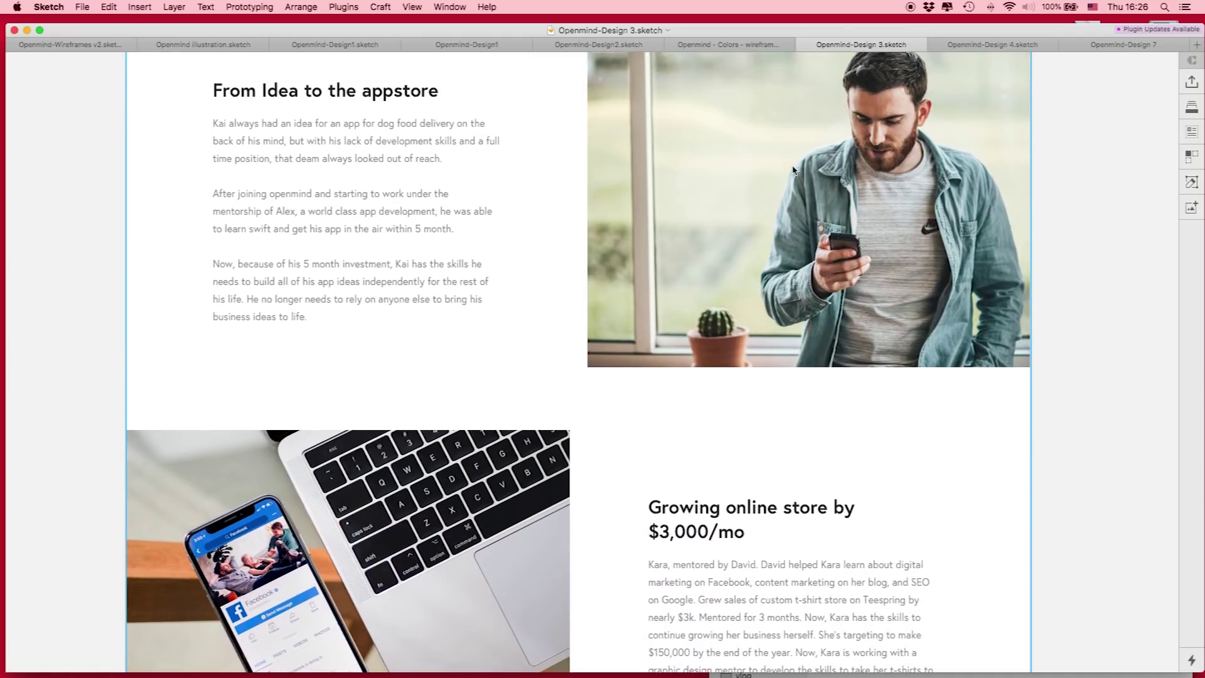
scroll(812, 112, up, 1)
scroll(836, 199, down, 5)
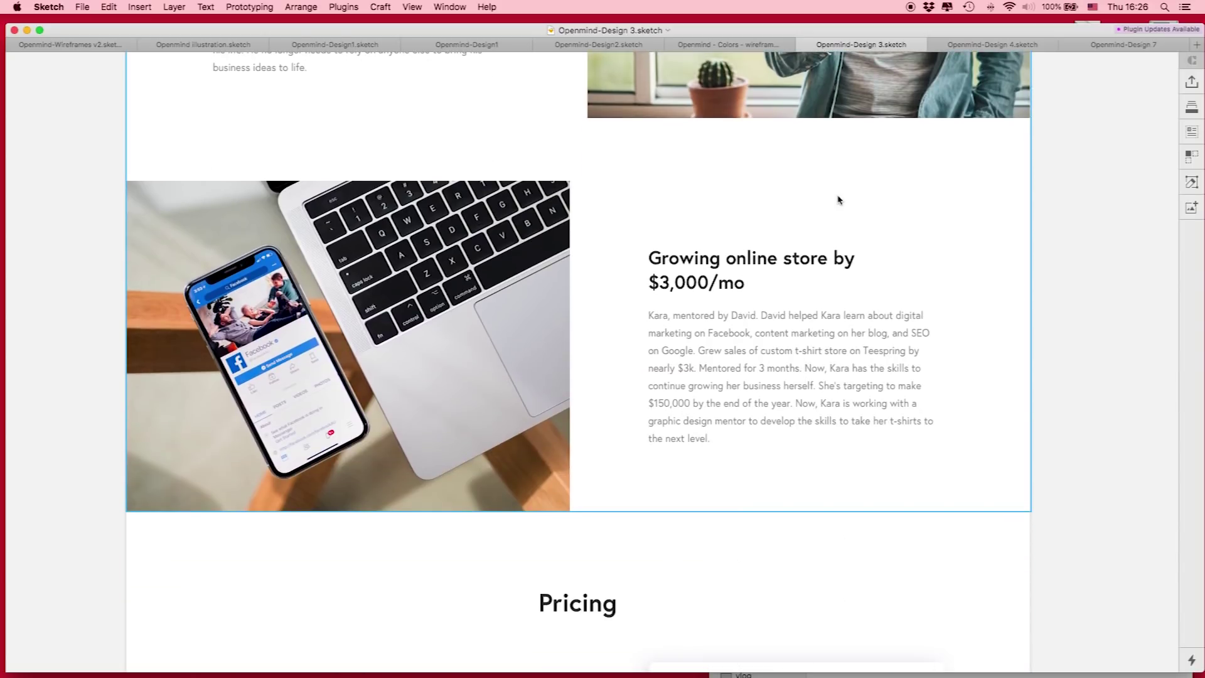
scroll(837, 197, up, 3)
scroll(847, 185, up, 1)
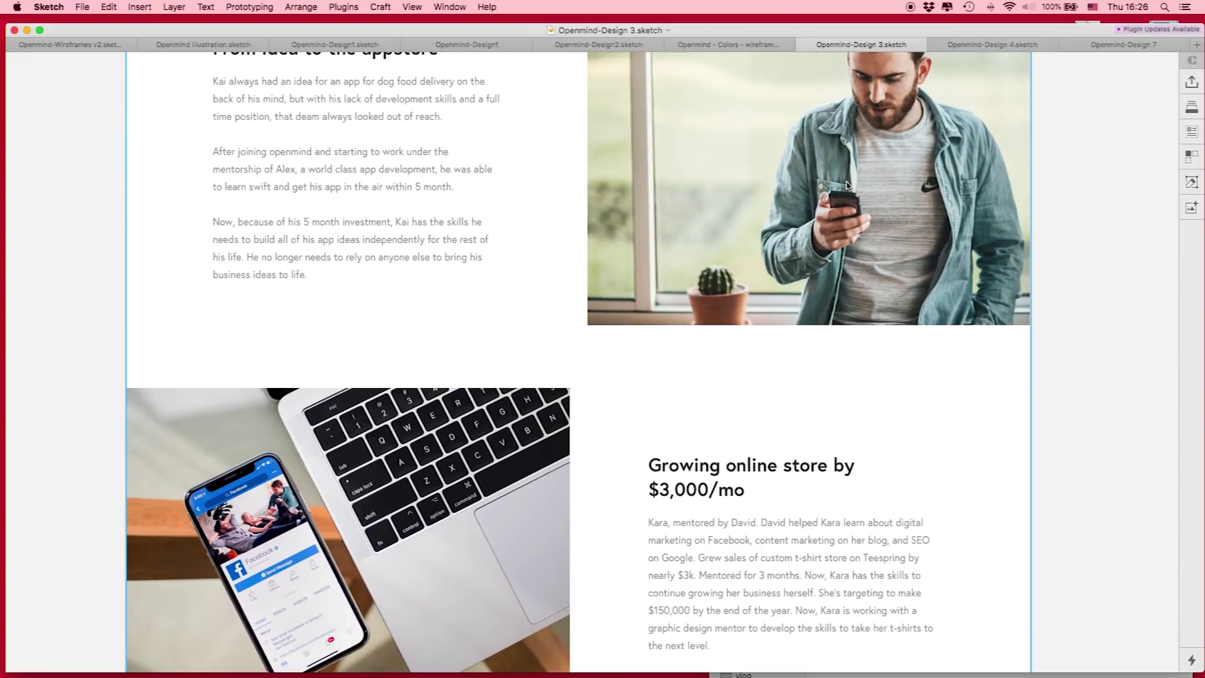
scroll(349, 484, down, 18)
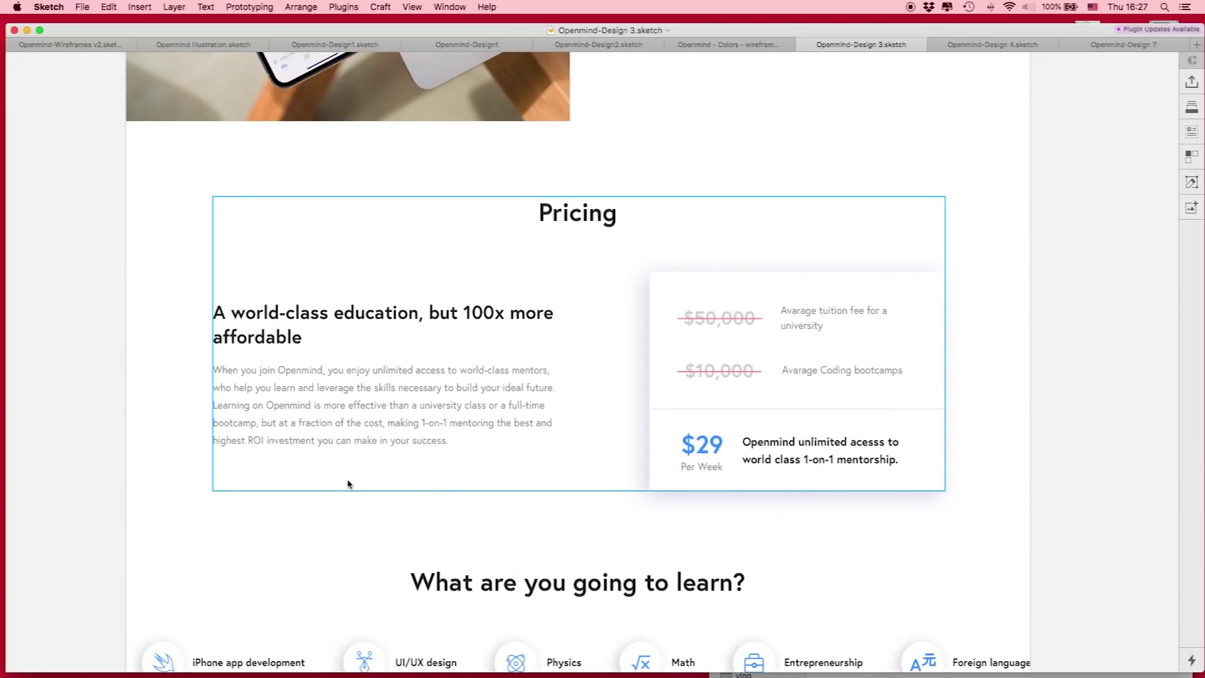
scroll(349, 484, up, 15)
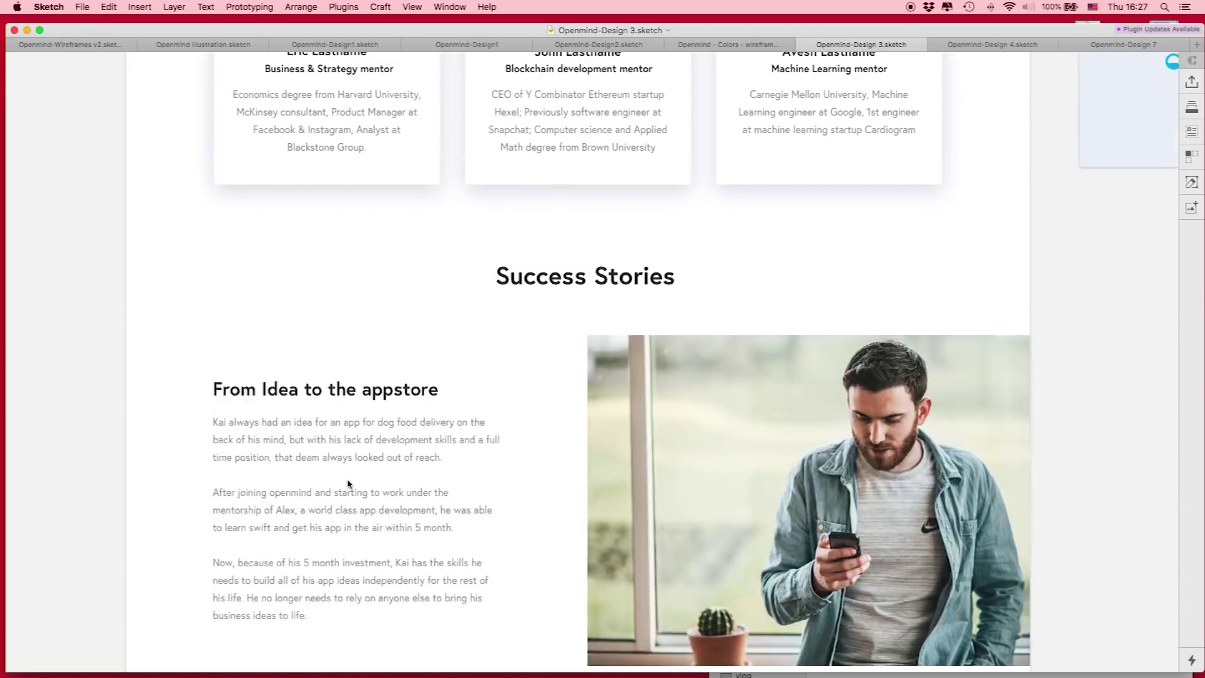
scroll(349, 483, up, 5)
scroll(349, 484, down, 3)
scroll(954, 74, up, 10)
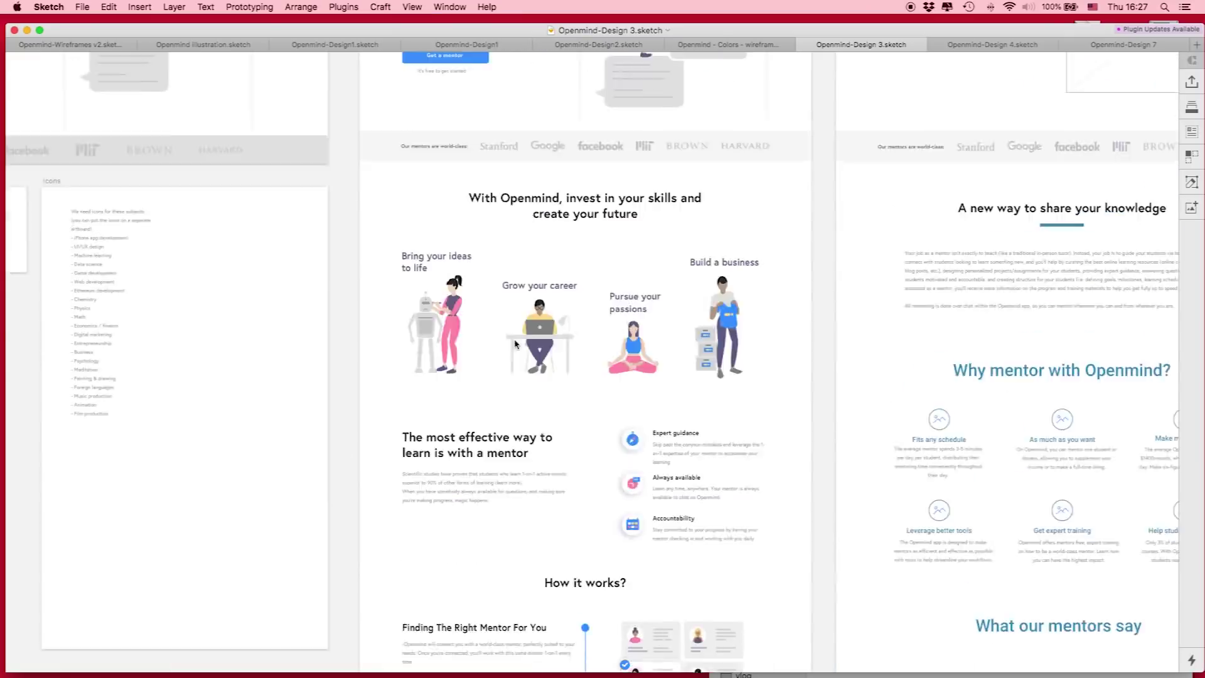
click(970, 43)
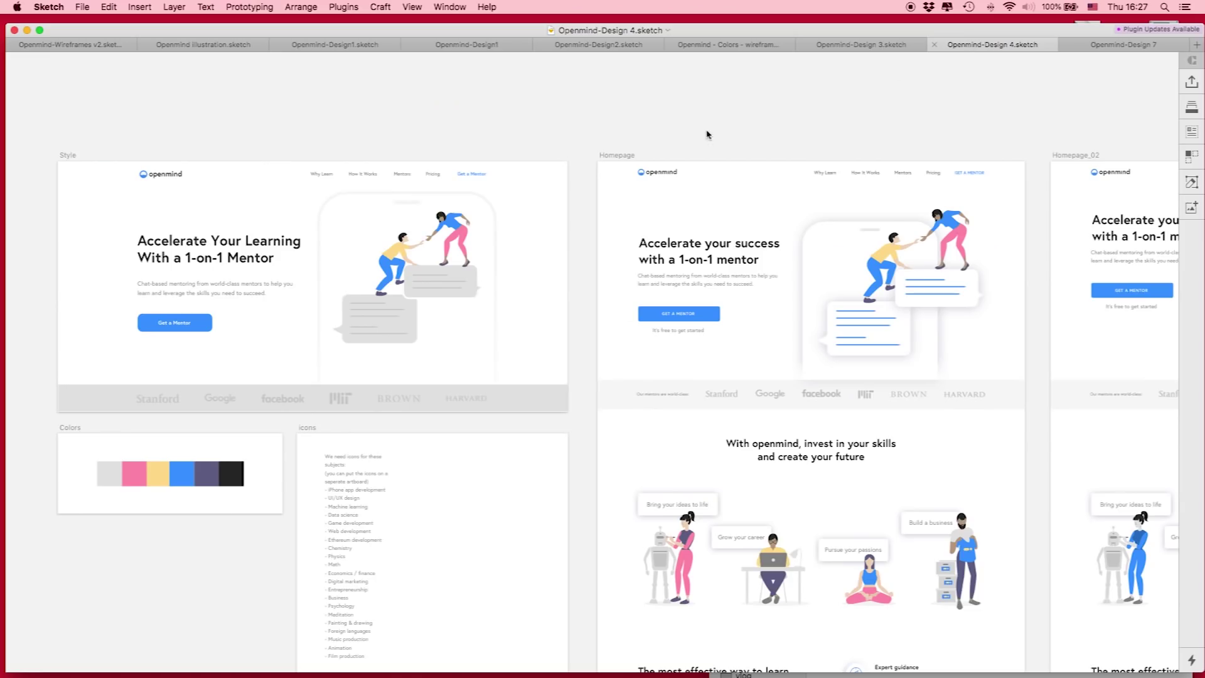
scroll(708, 134, up, 6)
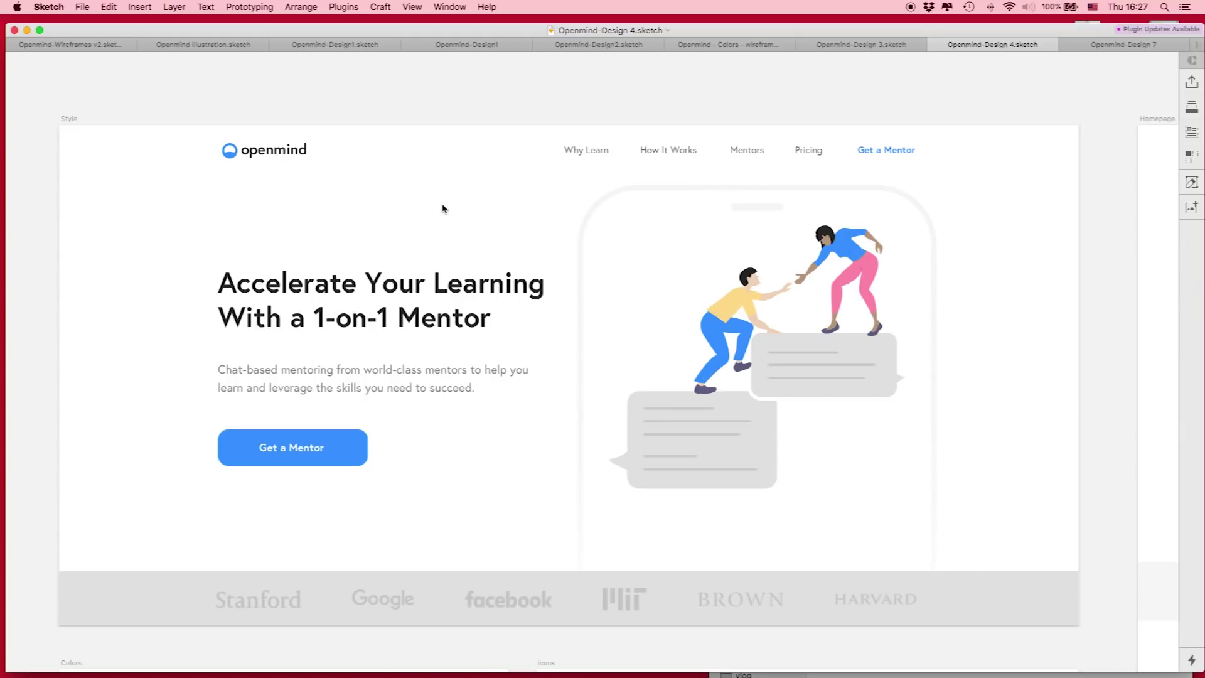
scroll(442, 208, right, 15)
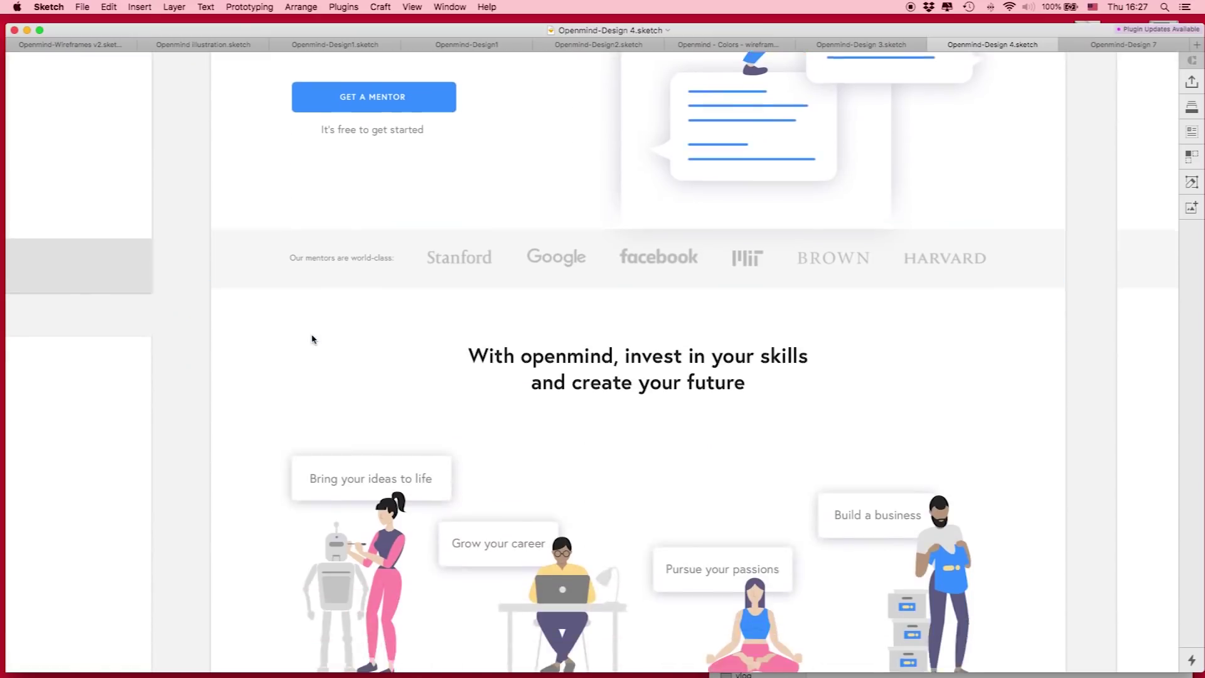
scroll(312, 339, down, 2)
scroll(312, 339, up, 10)
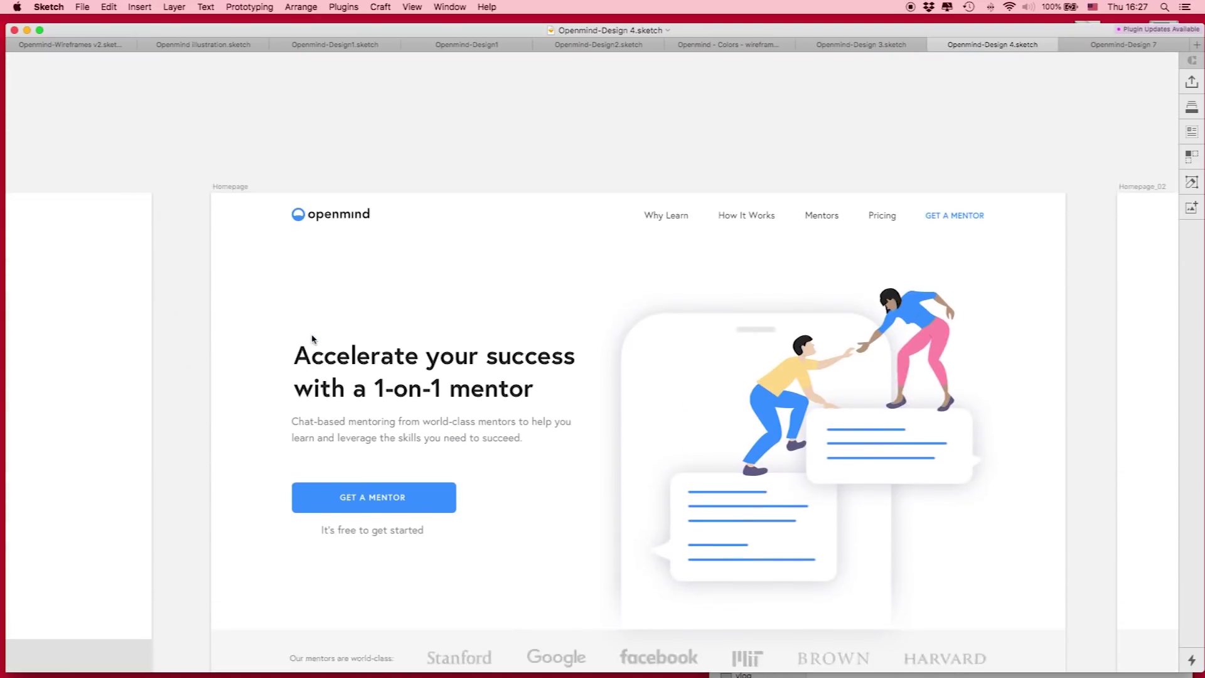
scroll(312, 339, down, 1)
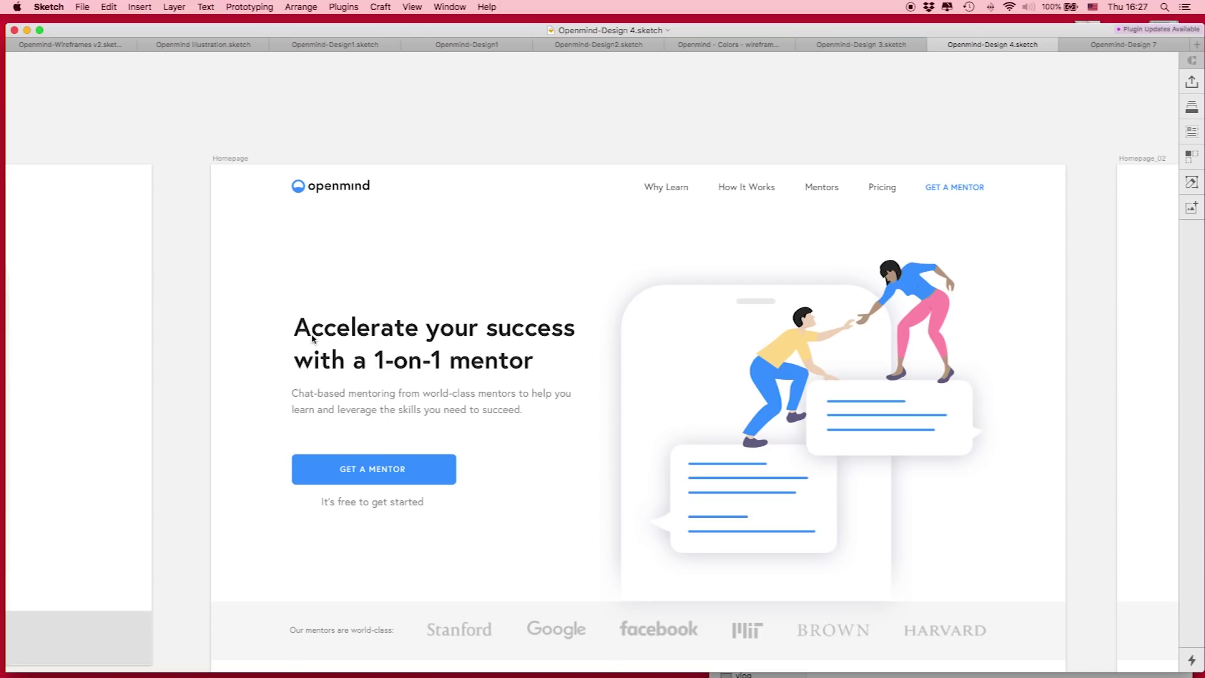
scroll(443, 408, down, 10)
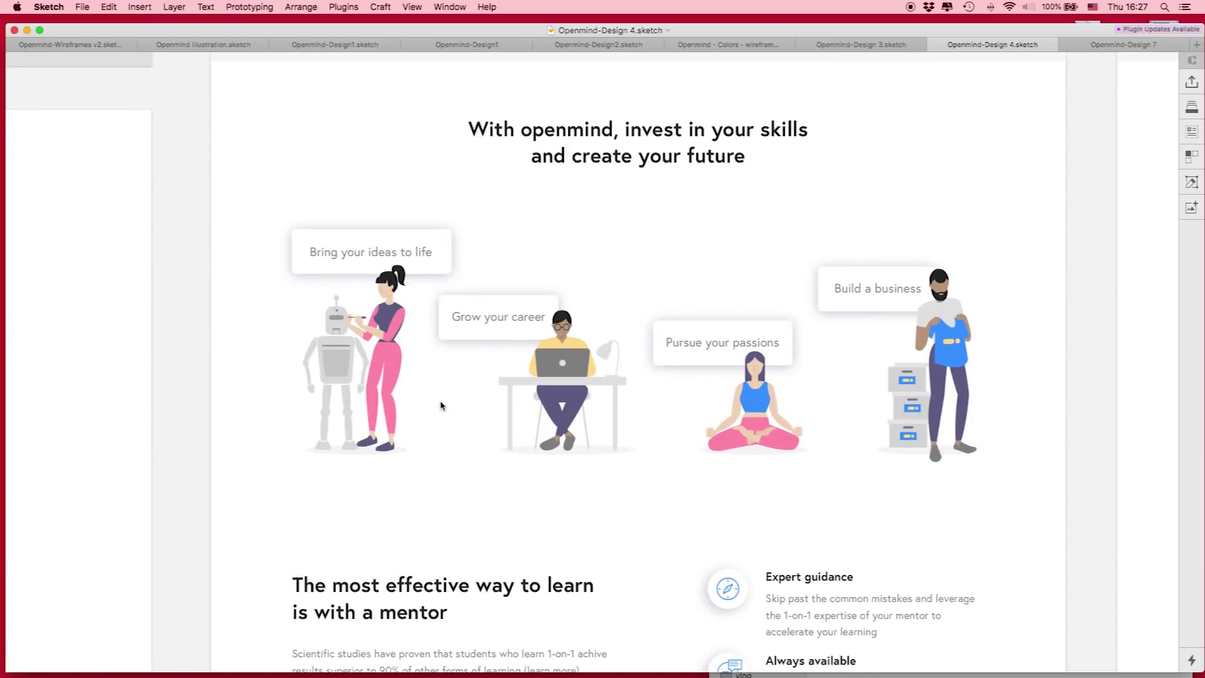
scroll(441, 405, down, 10)
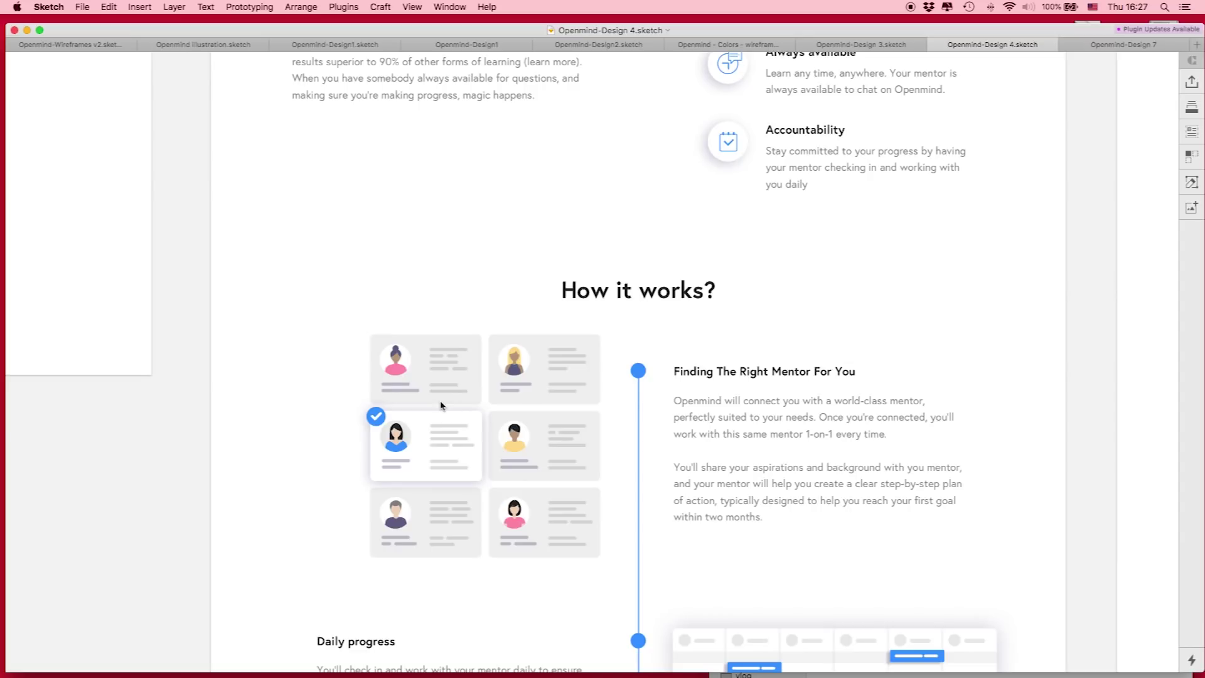
scroll(441, 405, down, 3)
scroll(441, 405, up, 10)
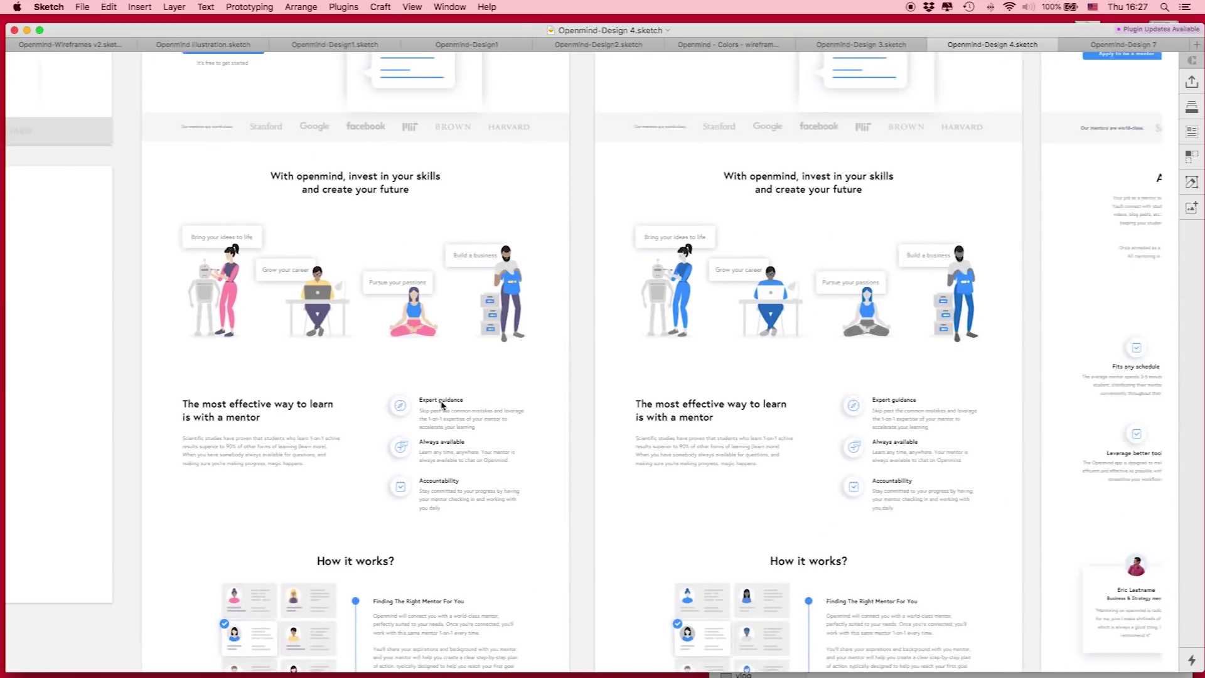
key(super+plus)
scroll(592, 362, down, 2)
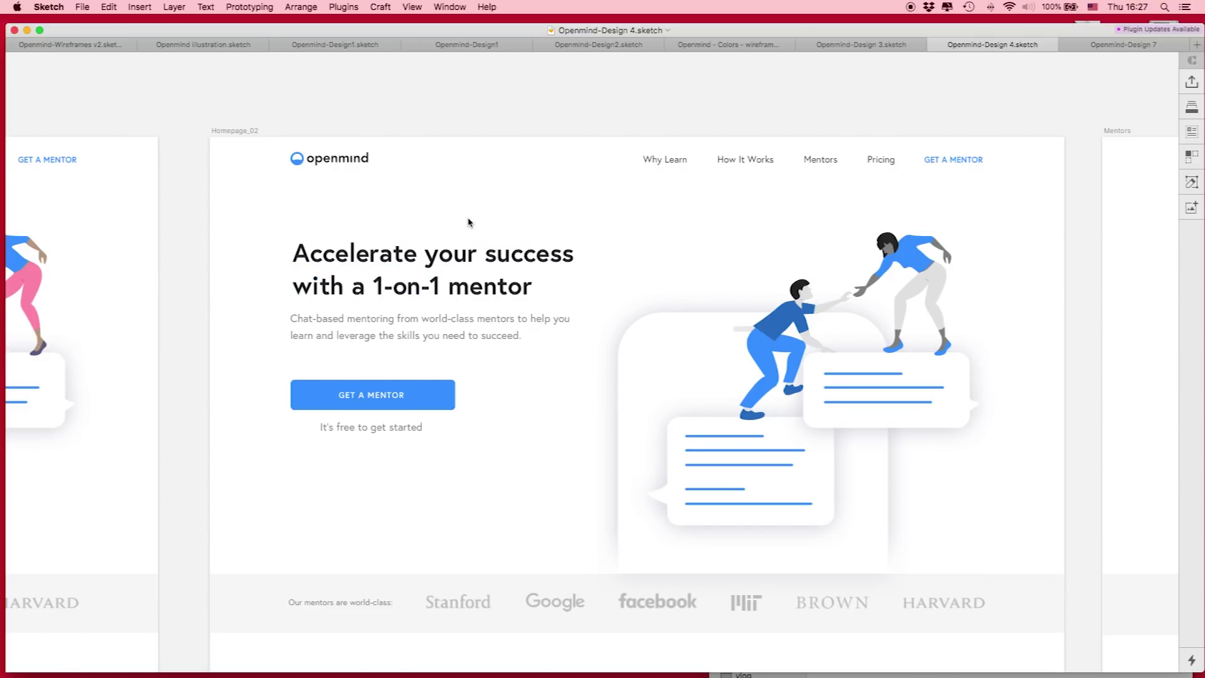
scroll(467, 222, down, 10)
scroll(467, 222, down, 15)
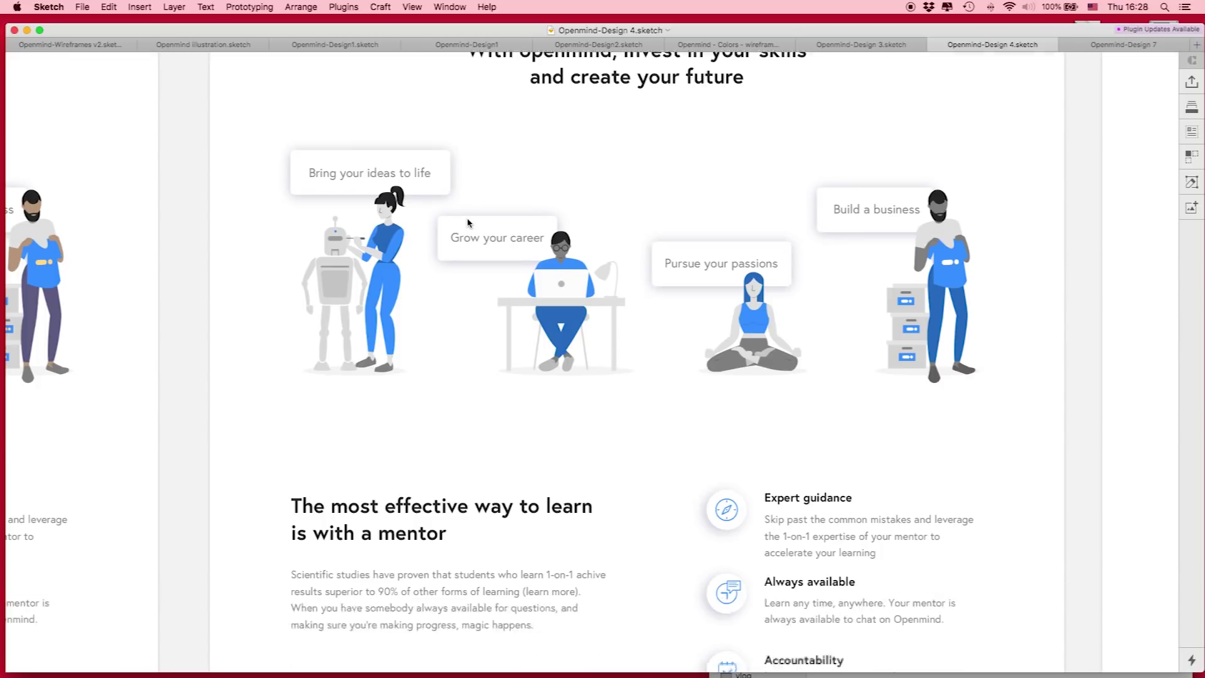
scroll(467, 222, up, 20)
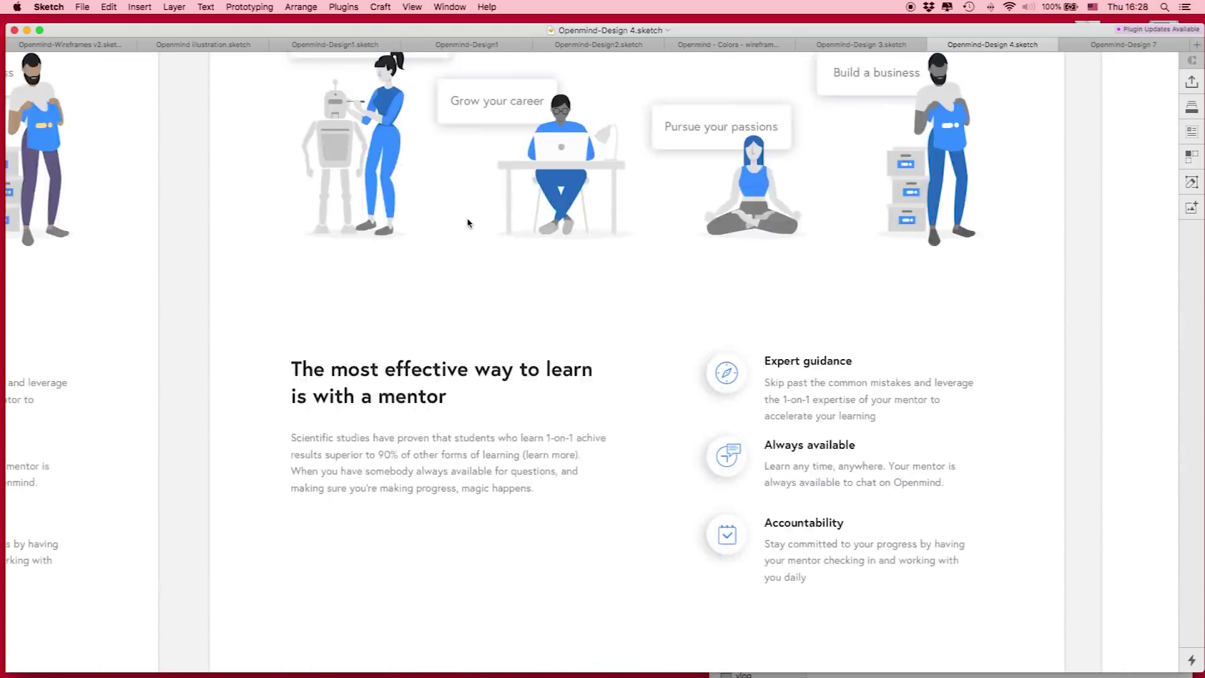
click(1095, 44)
scroll(662, 153, left, 8)
scroll(661, 153, right, 9)
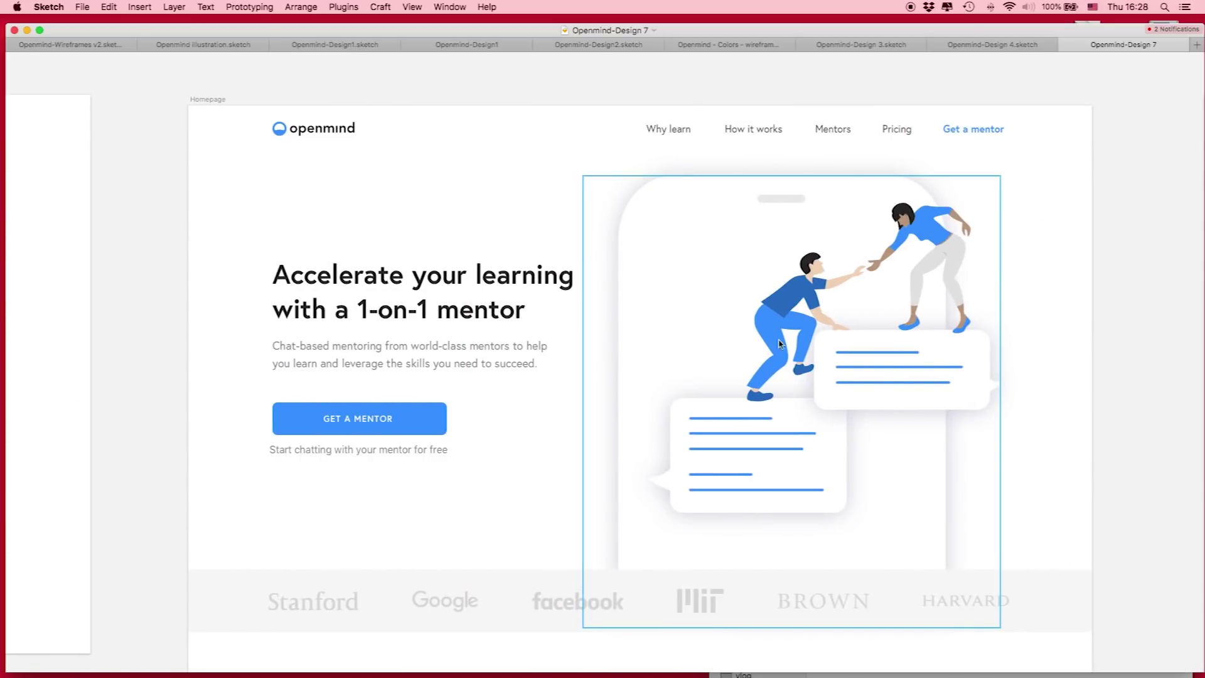
scroll(1057, 279, down, 20)
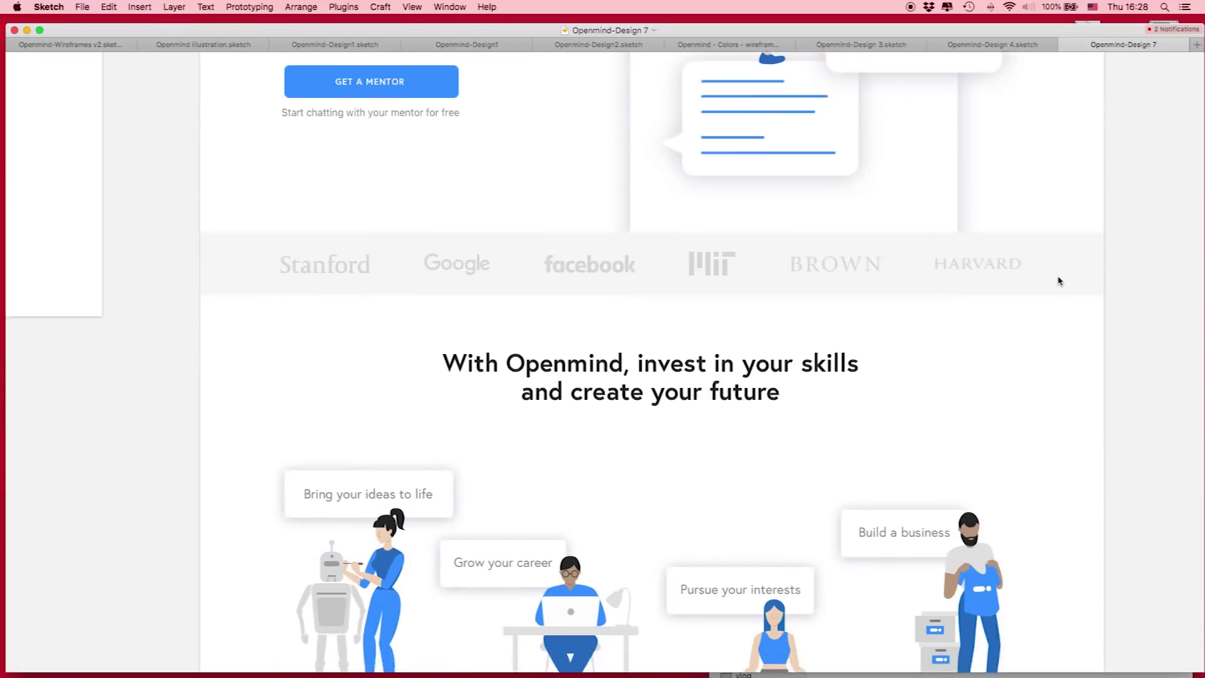
scroll(1058, 280, up, 5)
scroll(1058, 280, down, 1)
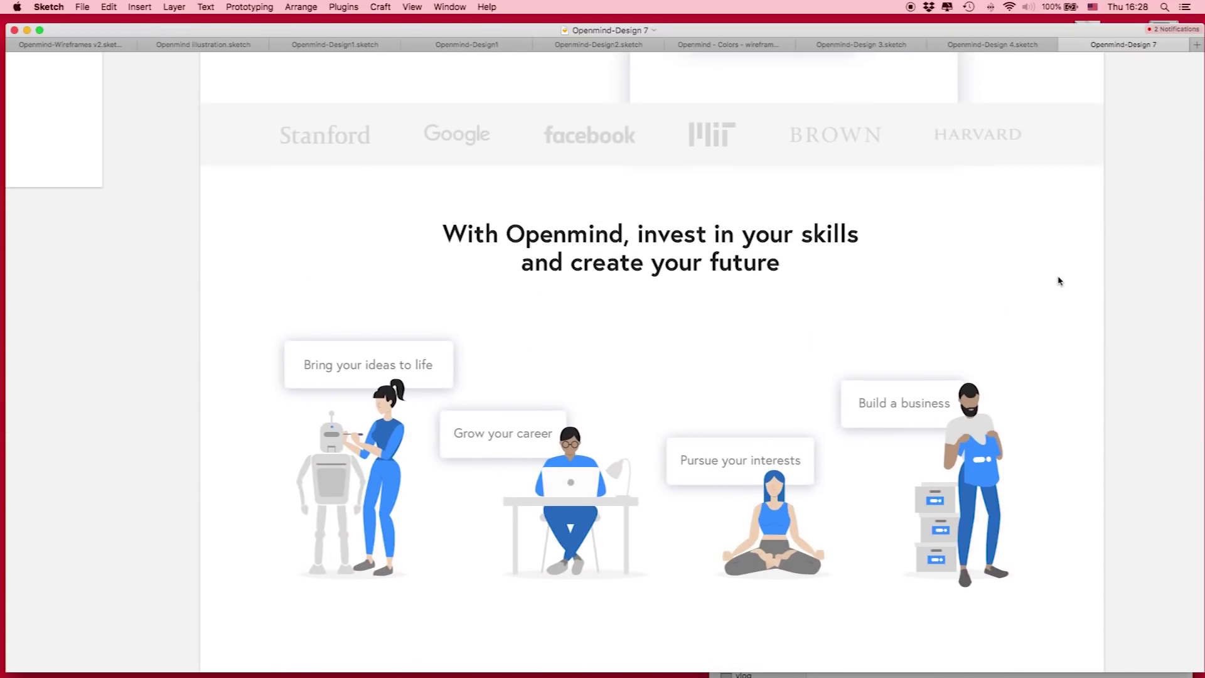
scroll(1059, 280, up, 15)
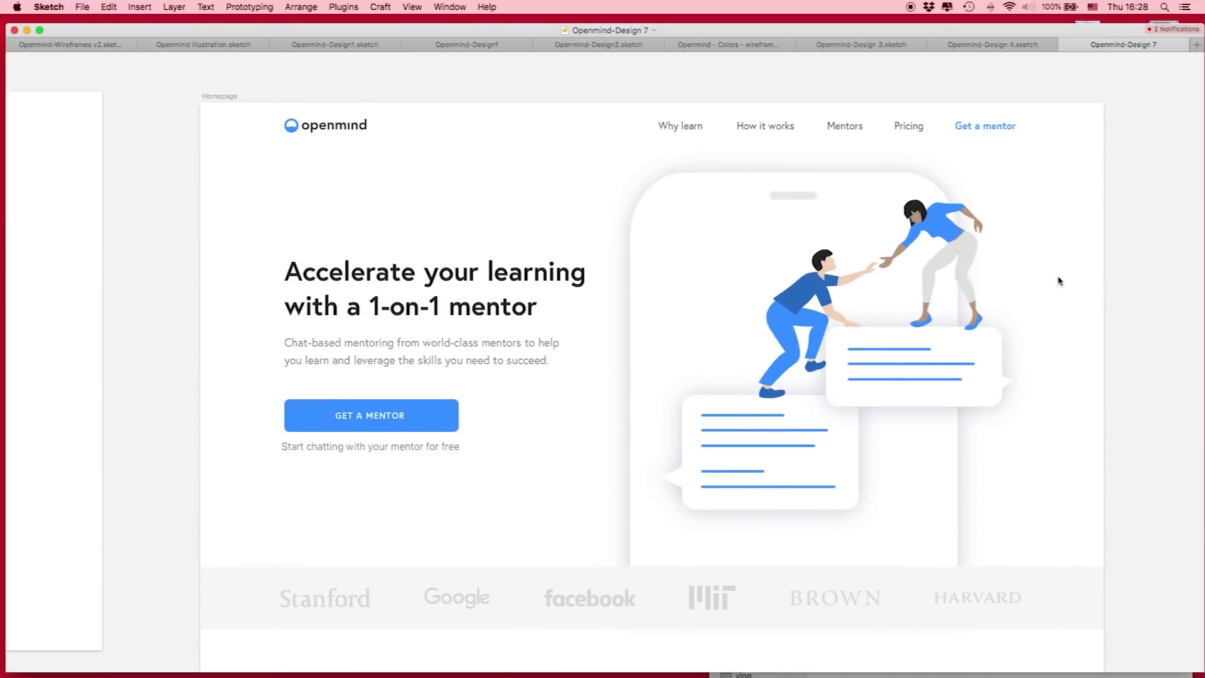
scroll(1059, 281, down, 15)
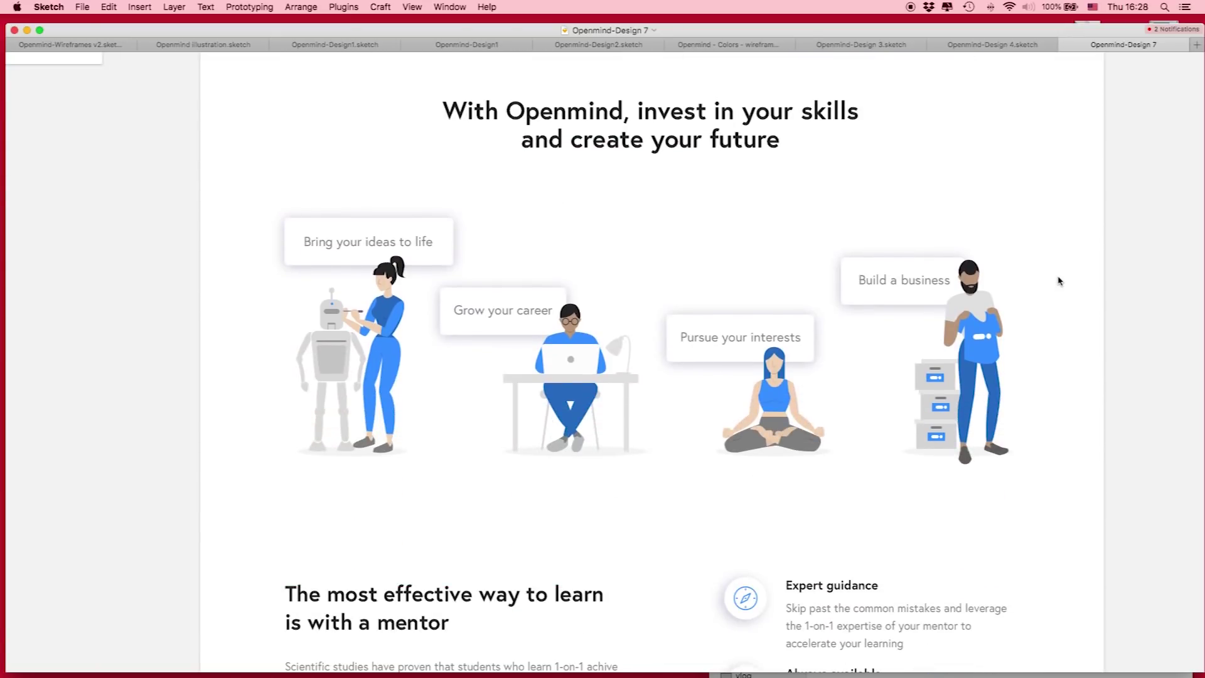
scroll(1058, 280, down, 12)
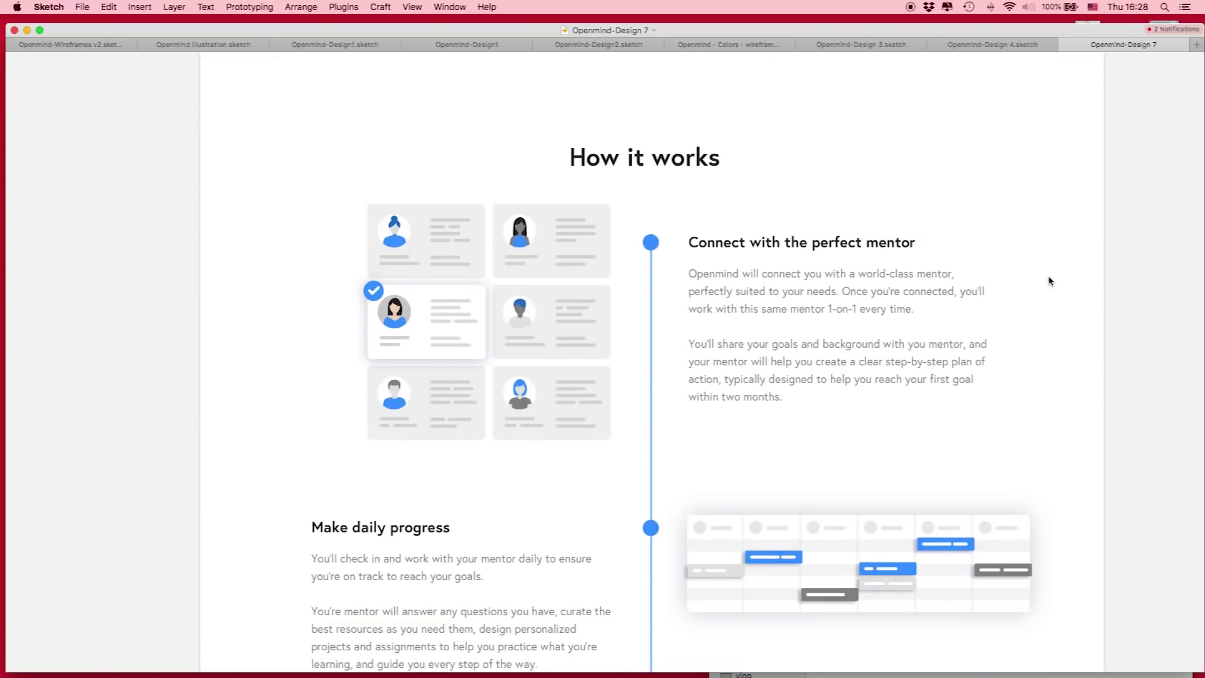
scroll(1050, 280, down, 15)
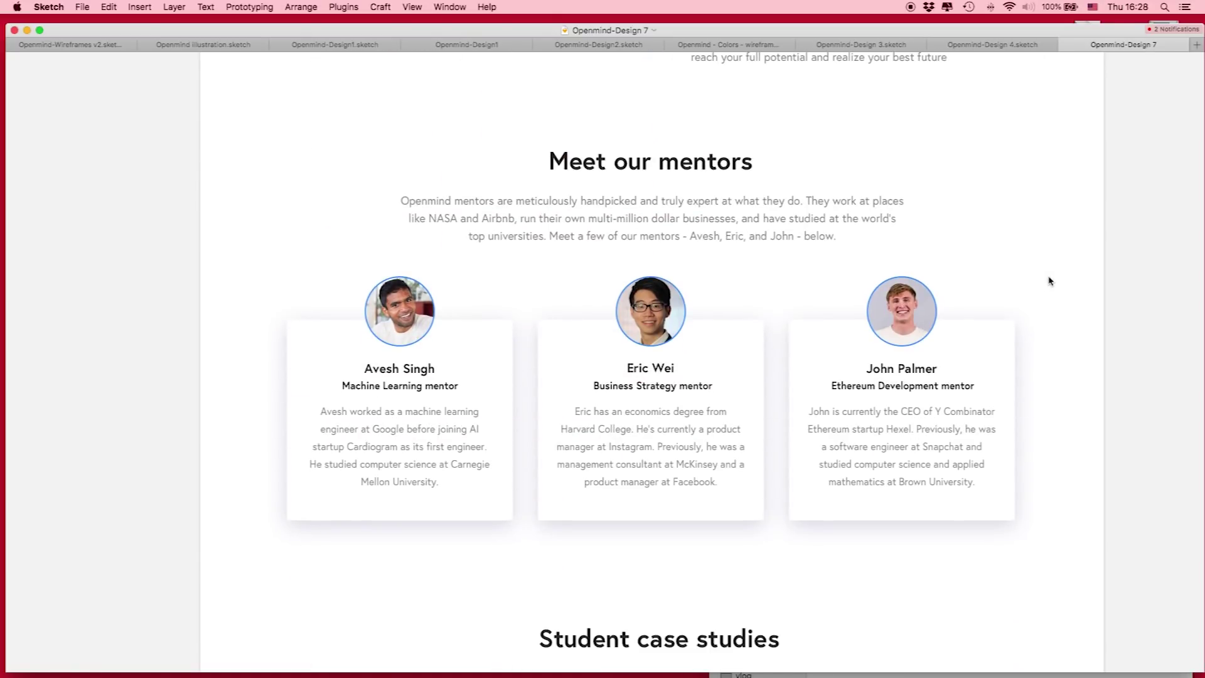
scroll(1050, 281, down, 10)
scroll(1050, 281, up, 12)
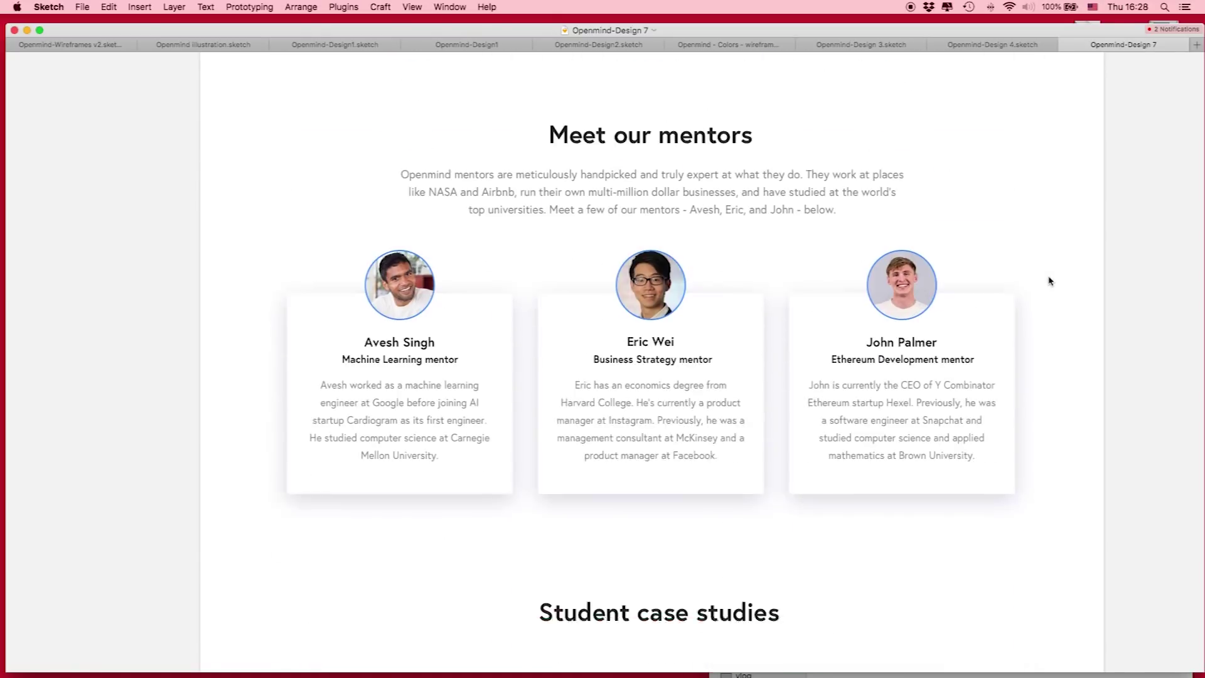
scroll(1050, 279, down, 11)
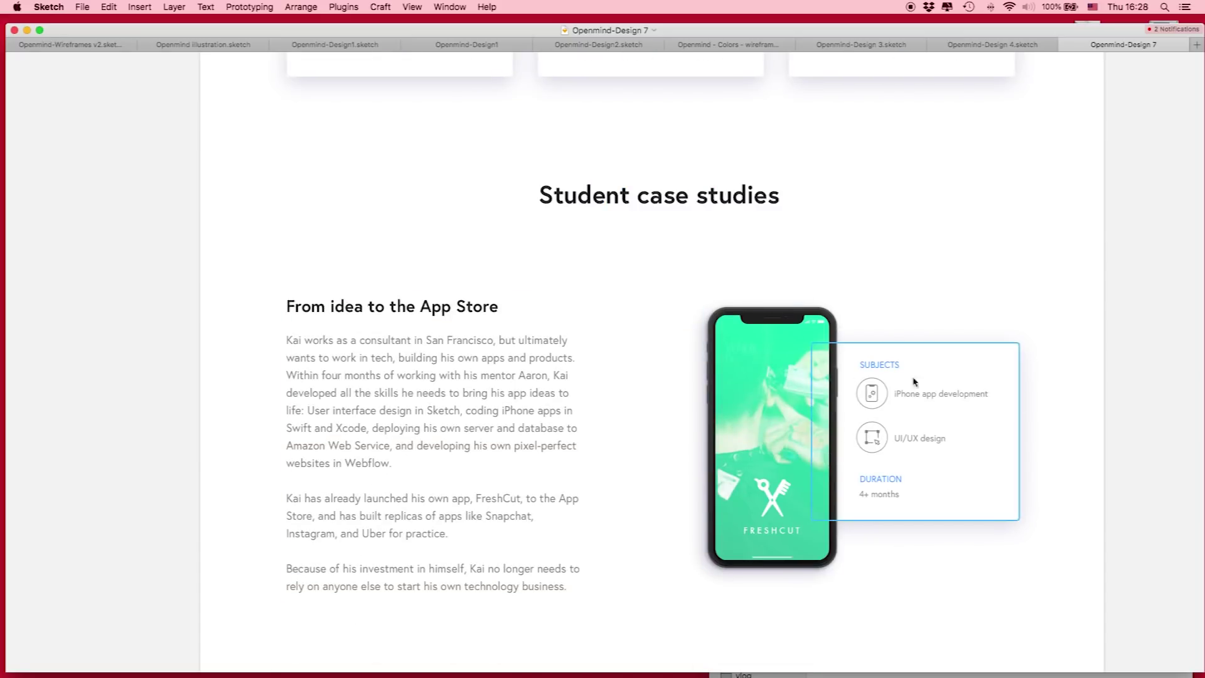
scroll(594, 279, down, 2)
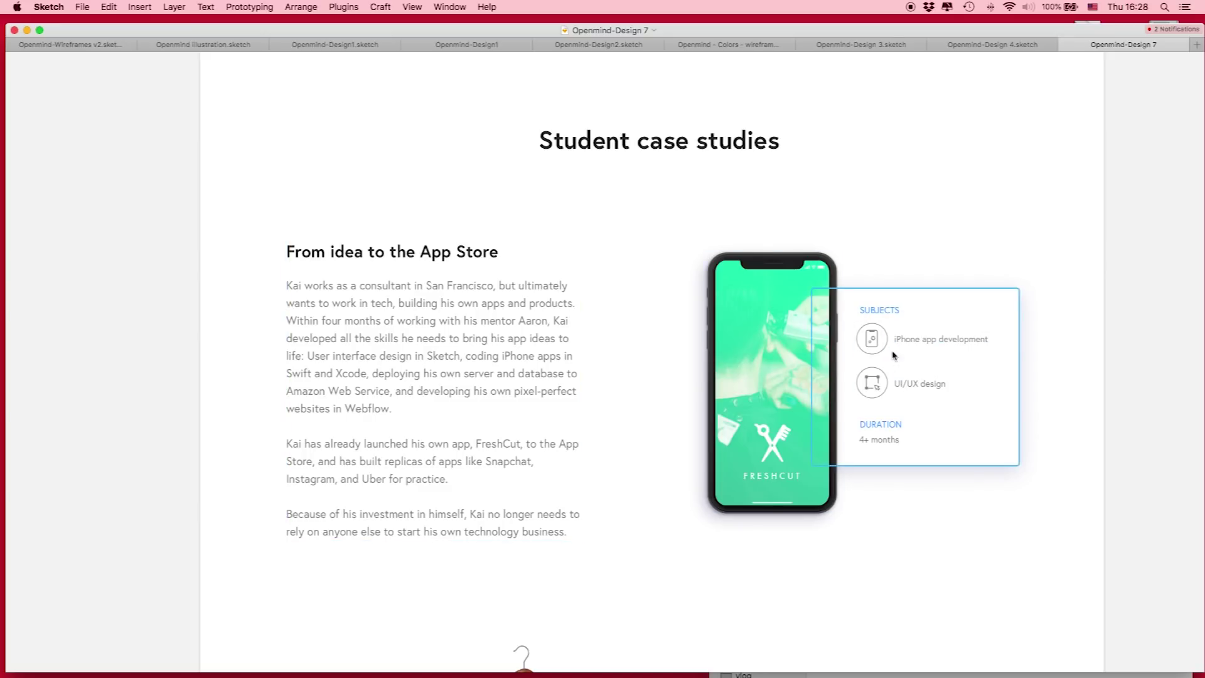
scroll(929, 443, down, 4)
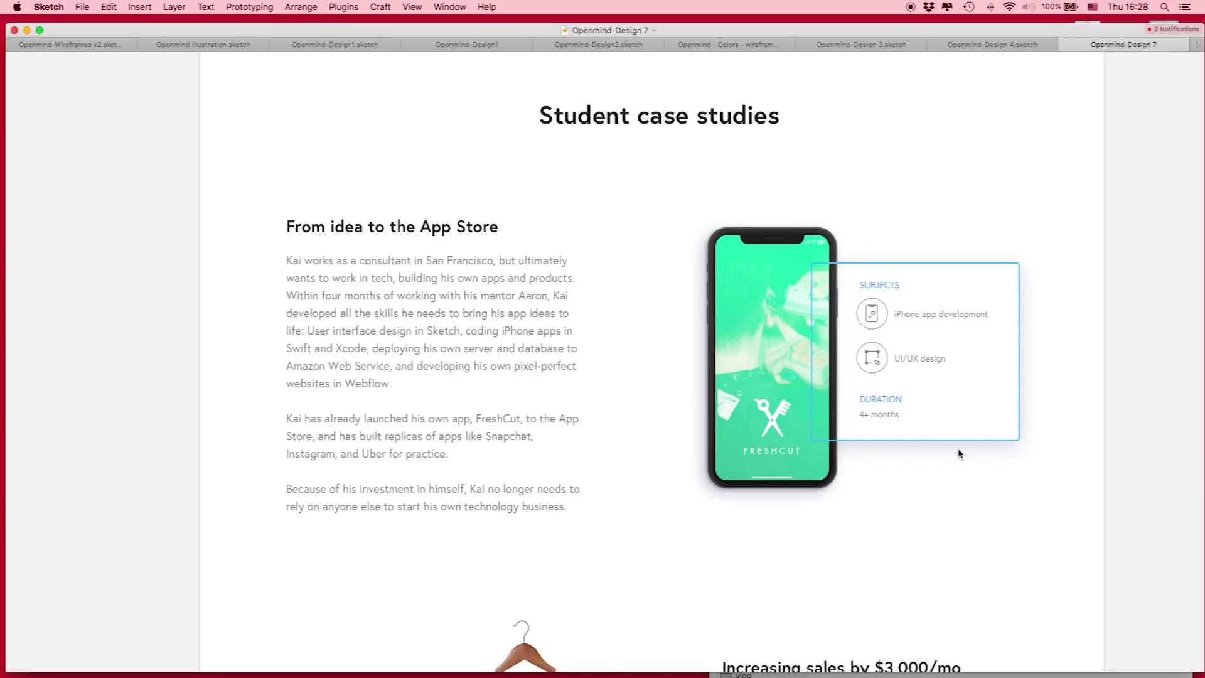
scroll(601, 325, down, 12)
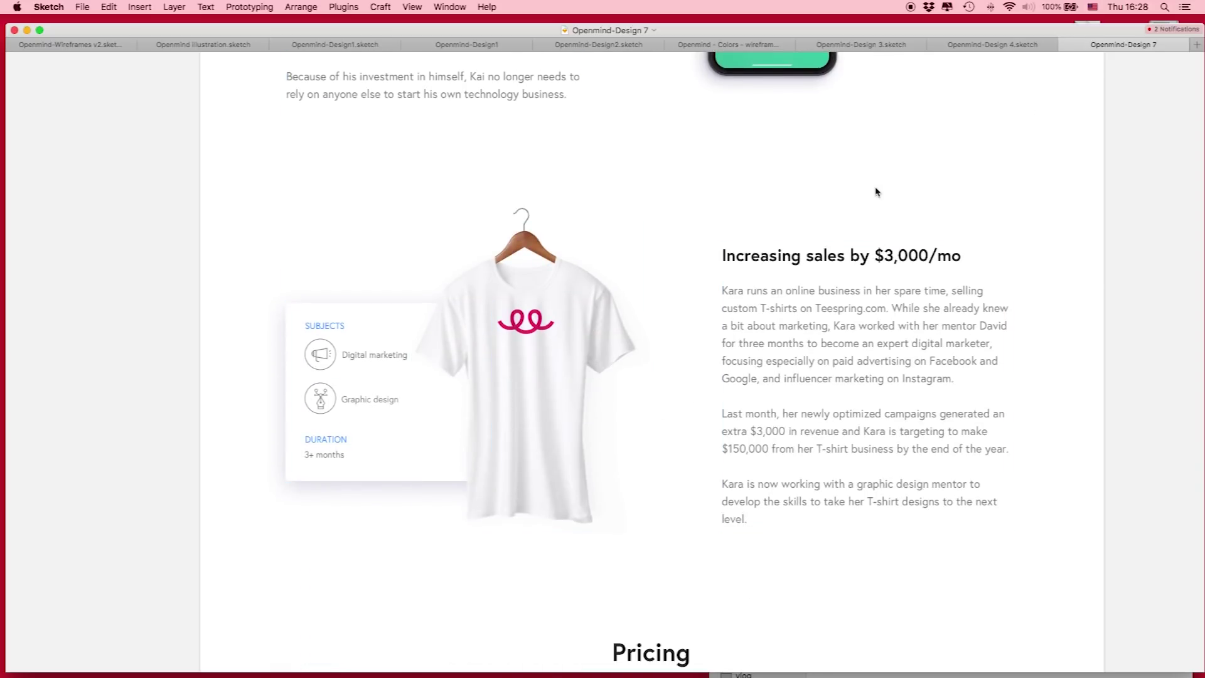
scroll(877, 191, up, 12)
scroll(876, 194, down, 9)
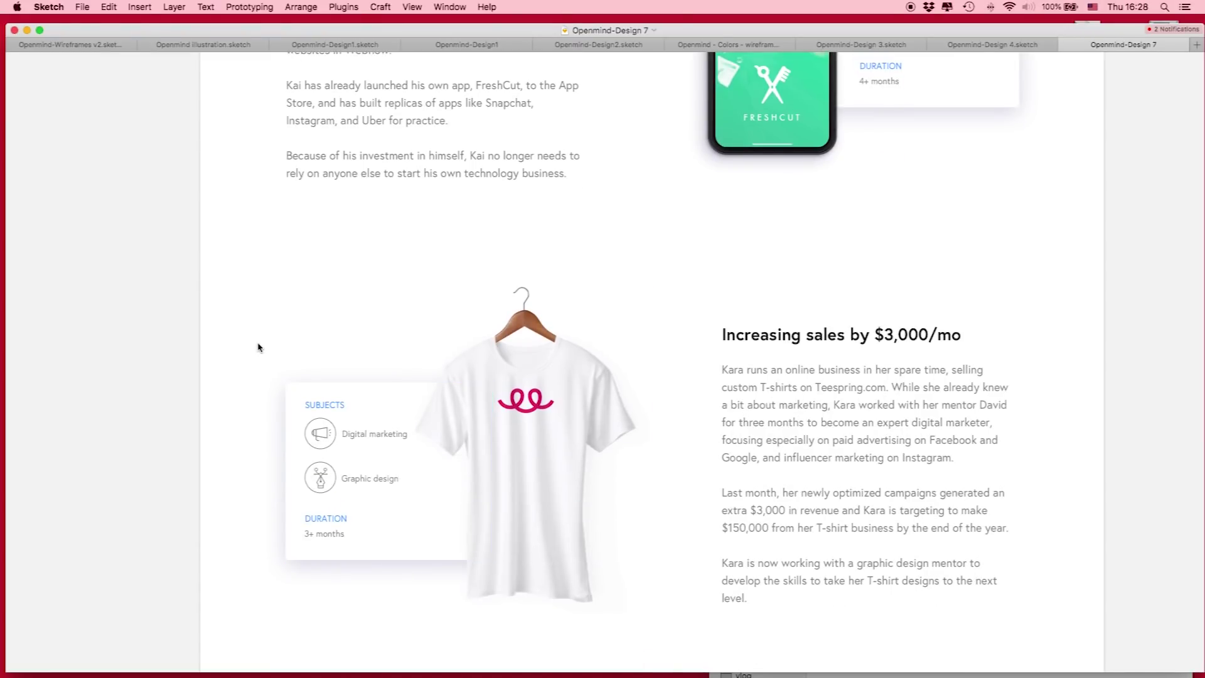
scroll(259, 348, down, 2)
scroll(258, 347, down, 15)
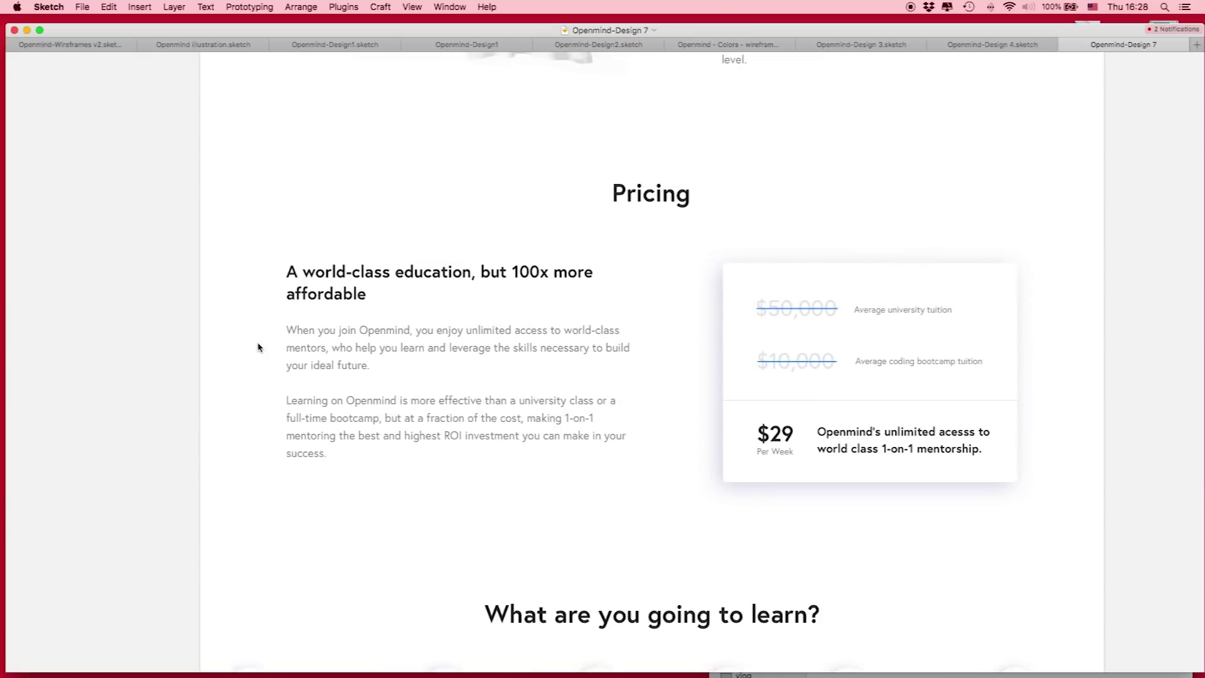
scroll(258, 347, up, 10)
scroll(258, 347, up, 10)
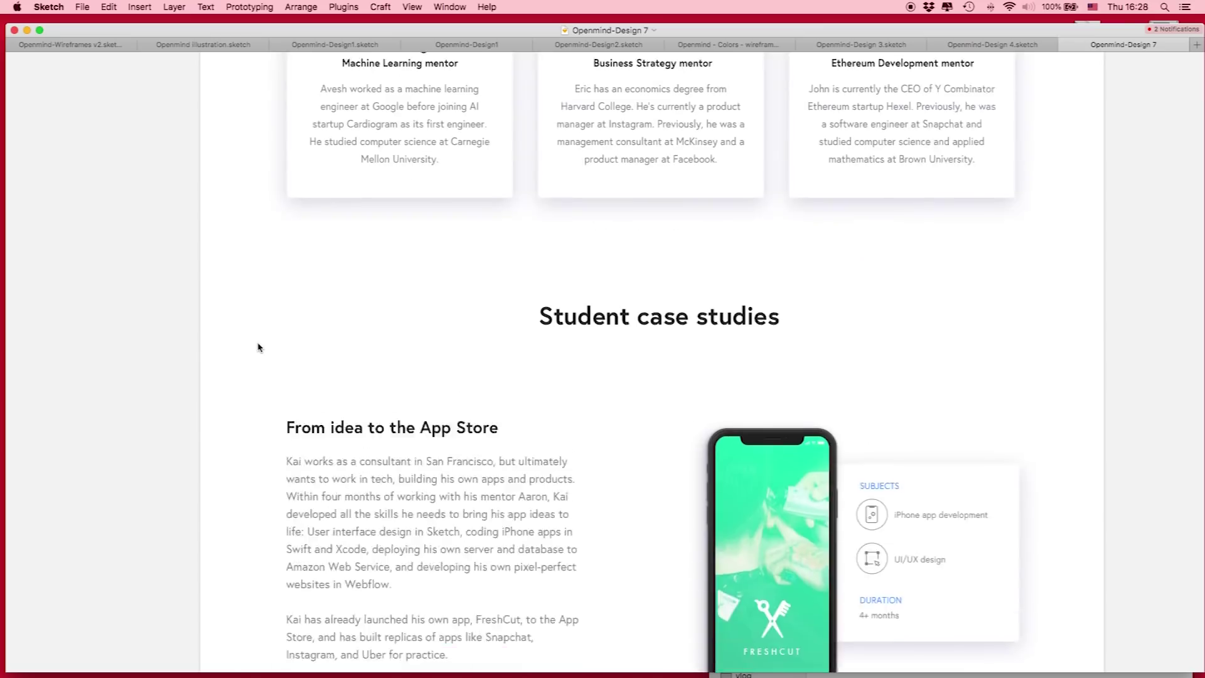
key(super+minus)
scroll(707, 251, up, 20)
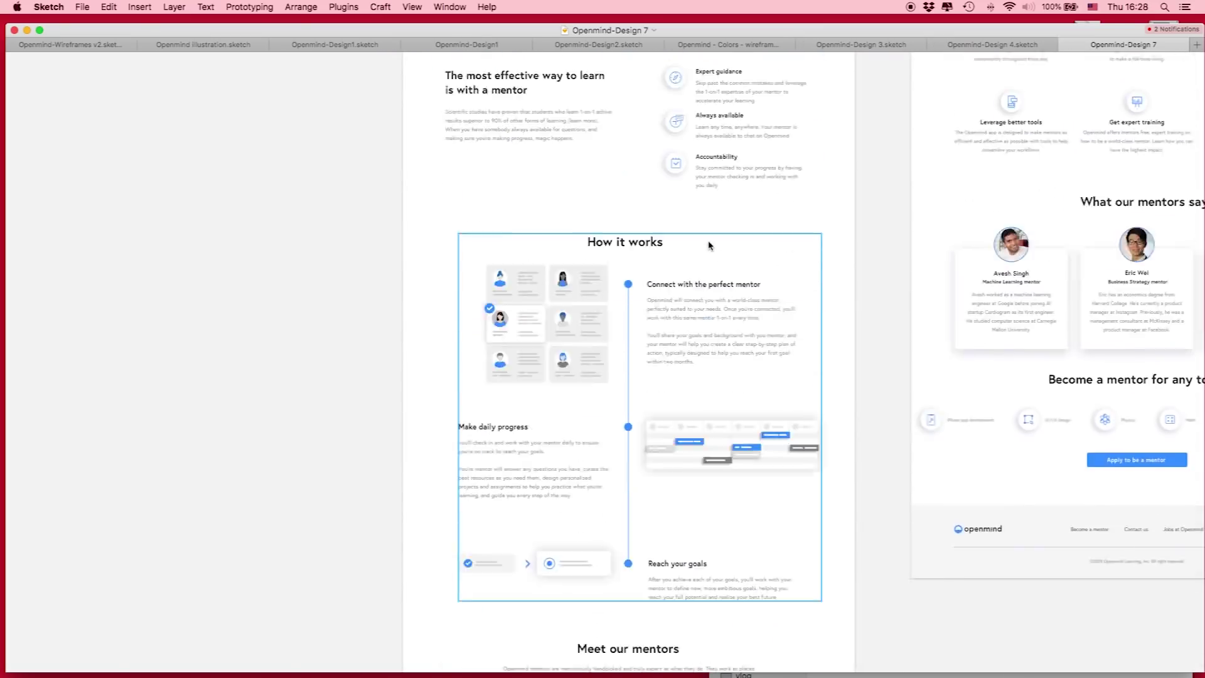
scroll(709, 244, right, 7)
scroll(708, 245, up, 5)
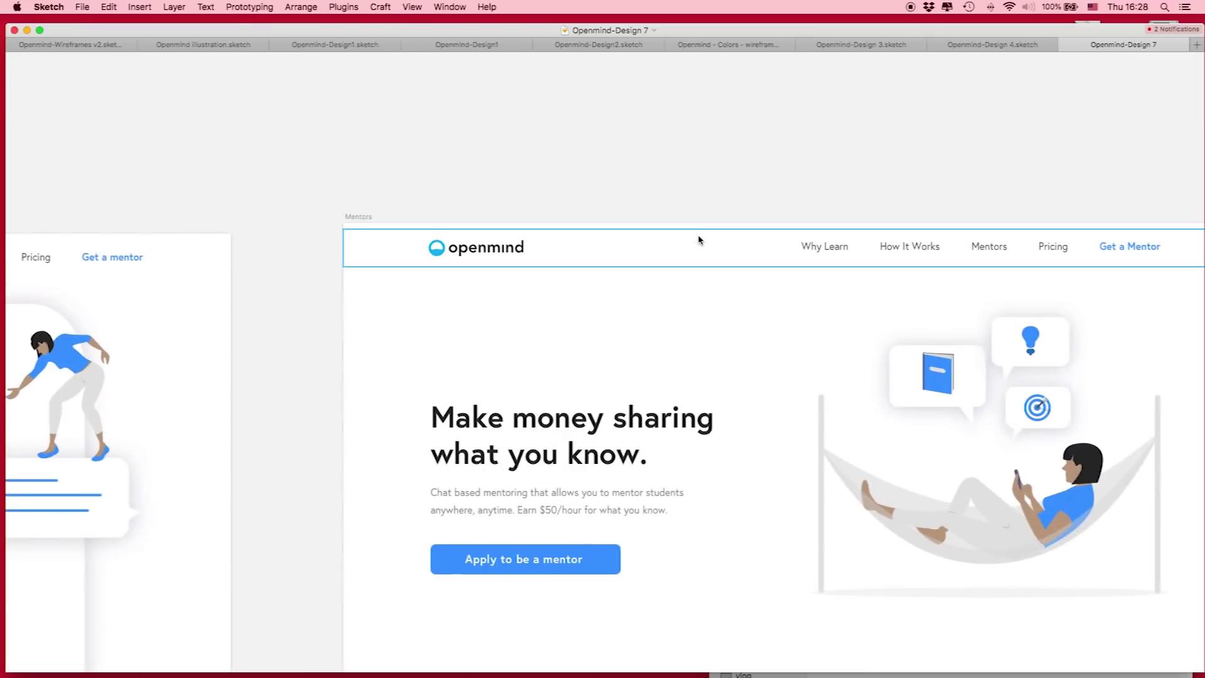
scroll(696, 237, down, 3)
scroll(543, 257, up, 2)
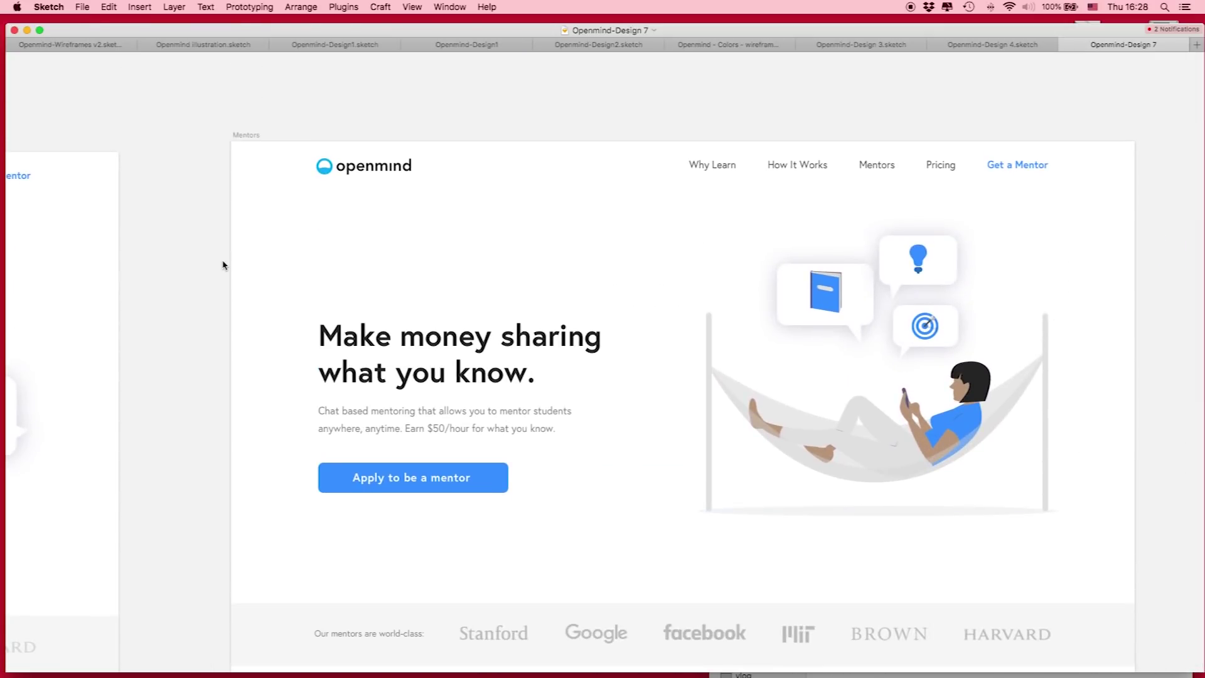
scroll(223, 264, down, 20)
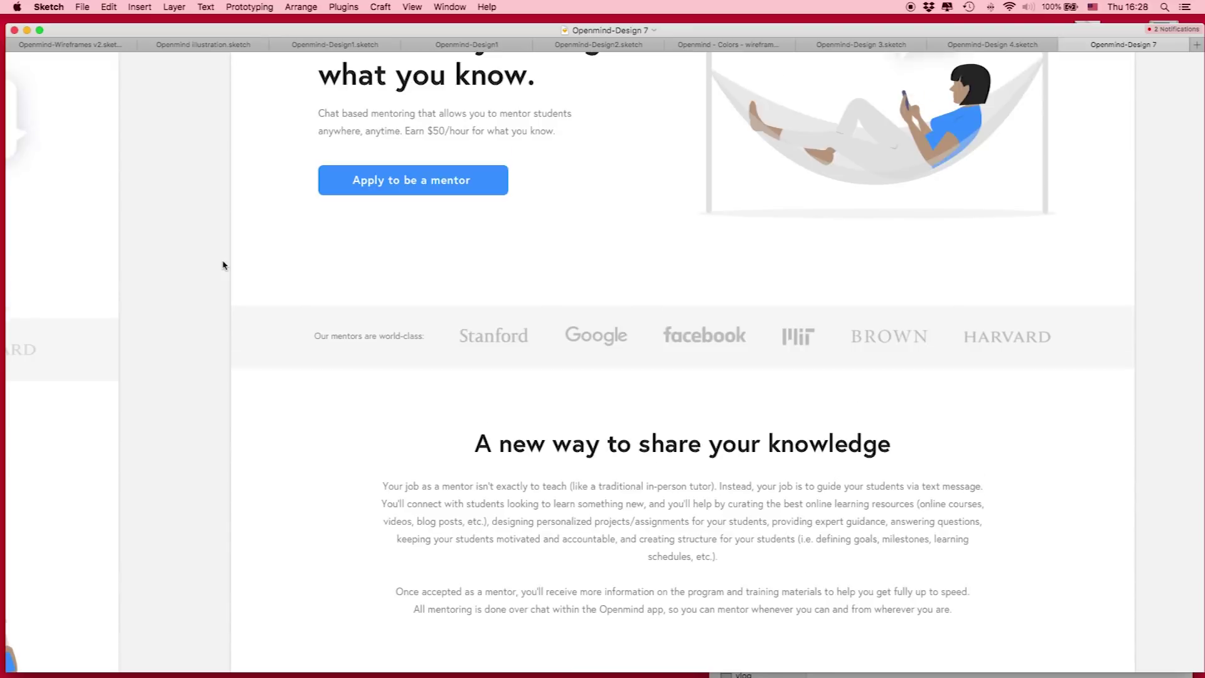
scroll(223, 265, down, 10)
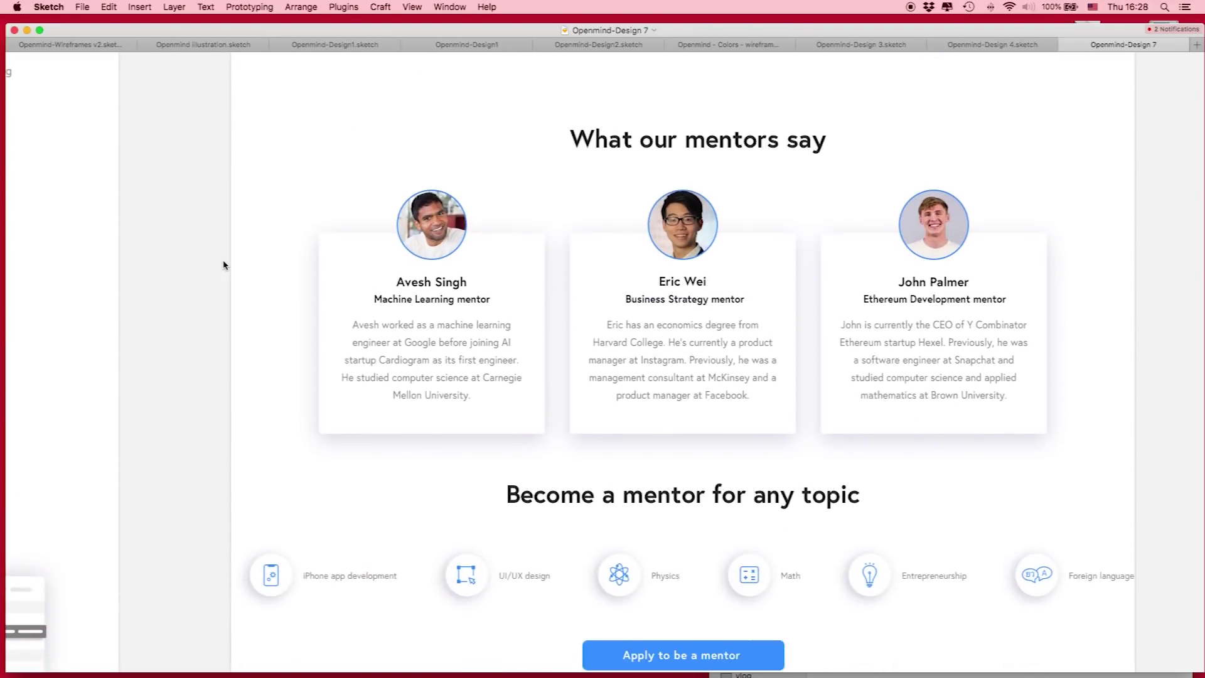
scroll(223, 264, up, 20)
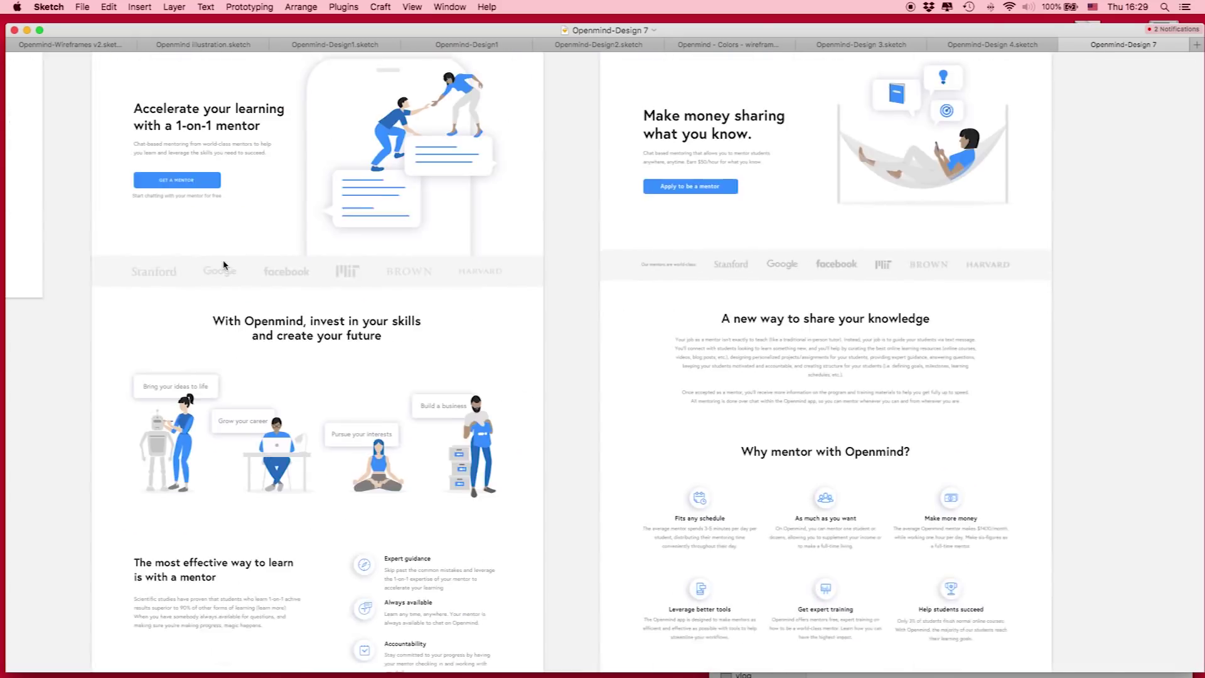
scroll(223, 265, down, 8)
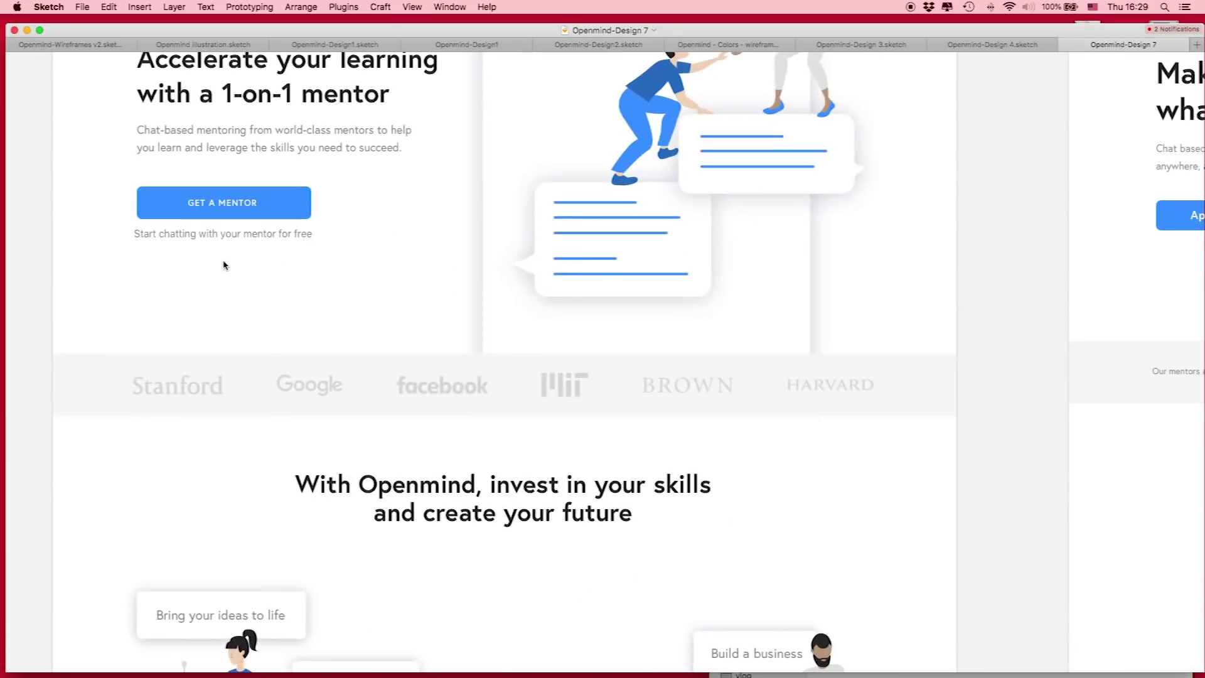
scroll(223, 264, up, 8)
scroll(223, 265, down, 2)
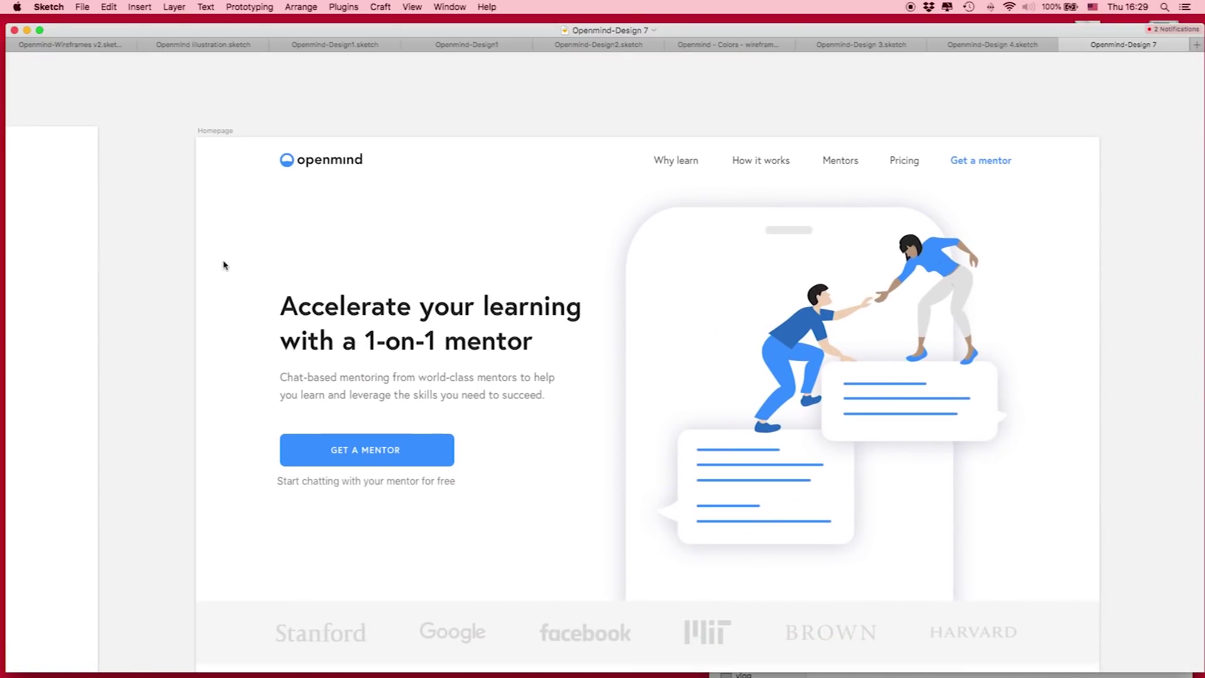
scroll(222, 265, down, 10)
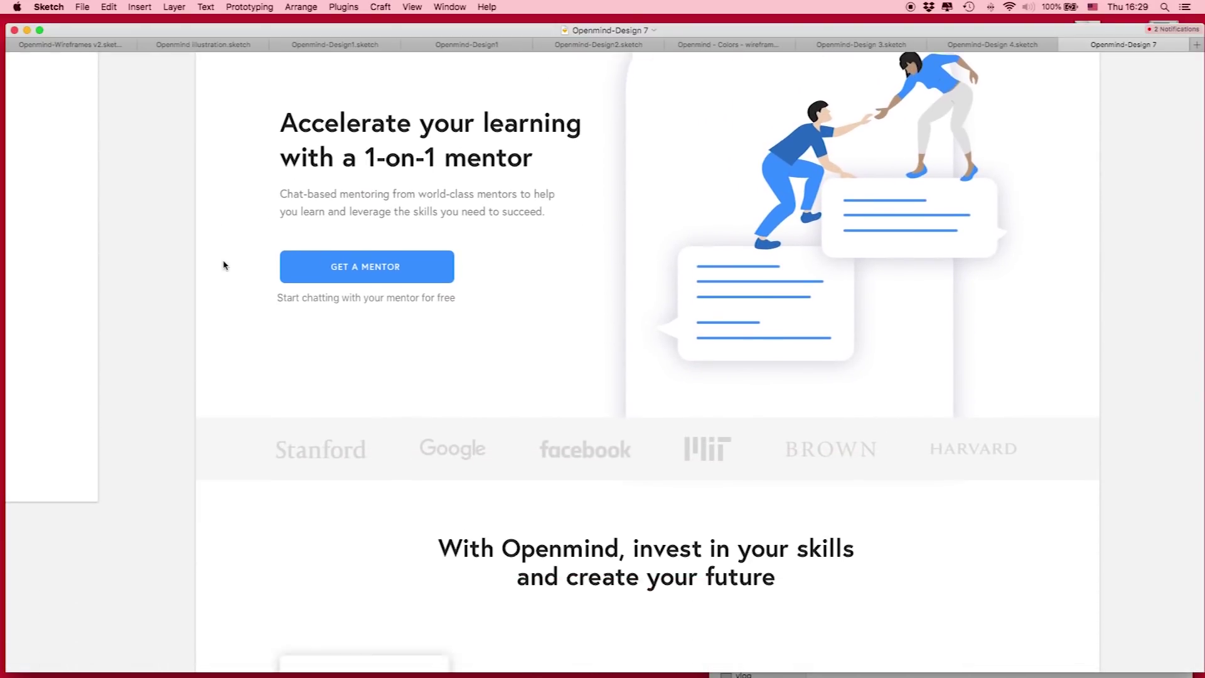
scroll(223, 265, down, 7)
scroll(223, 265, up, 1)
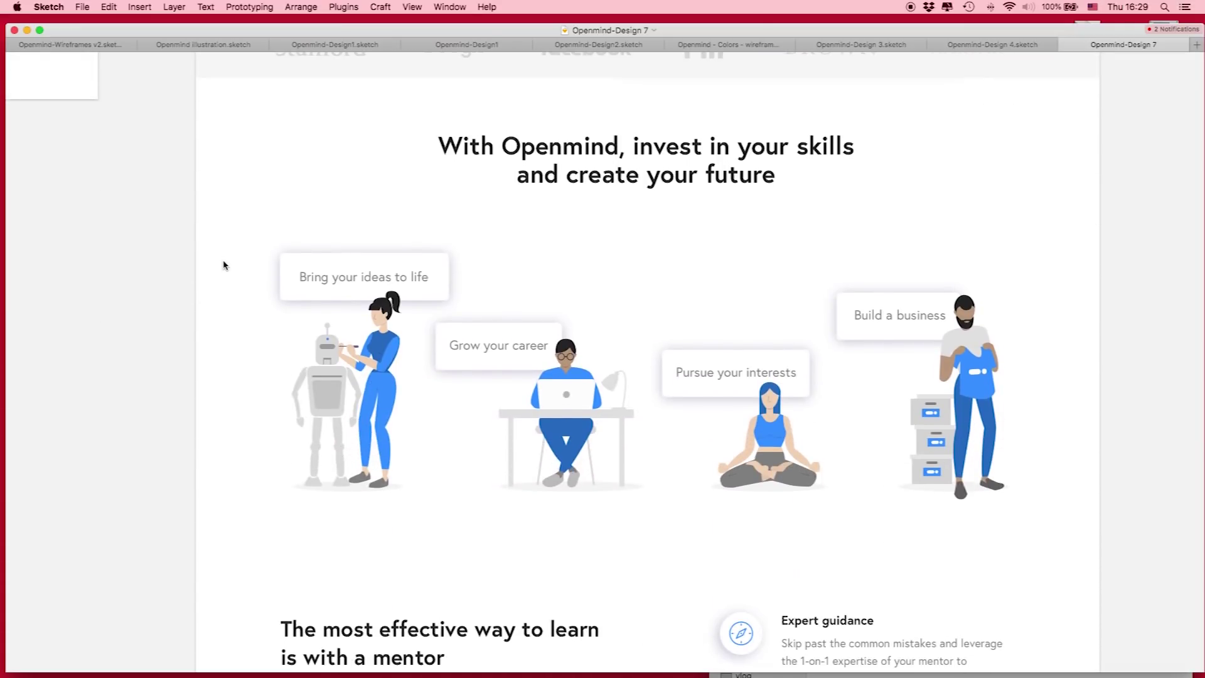
scroll(223, 264, down, 14)
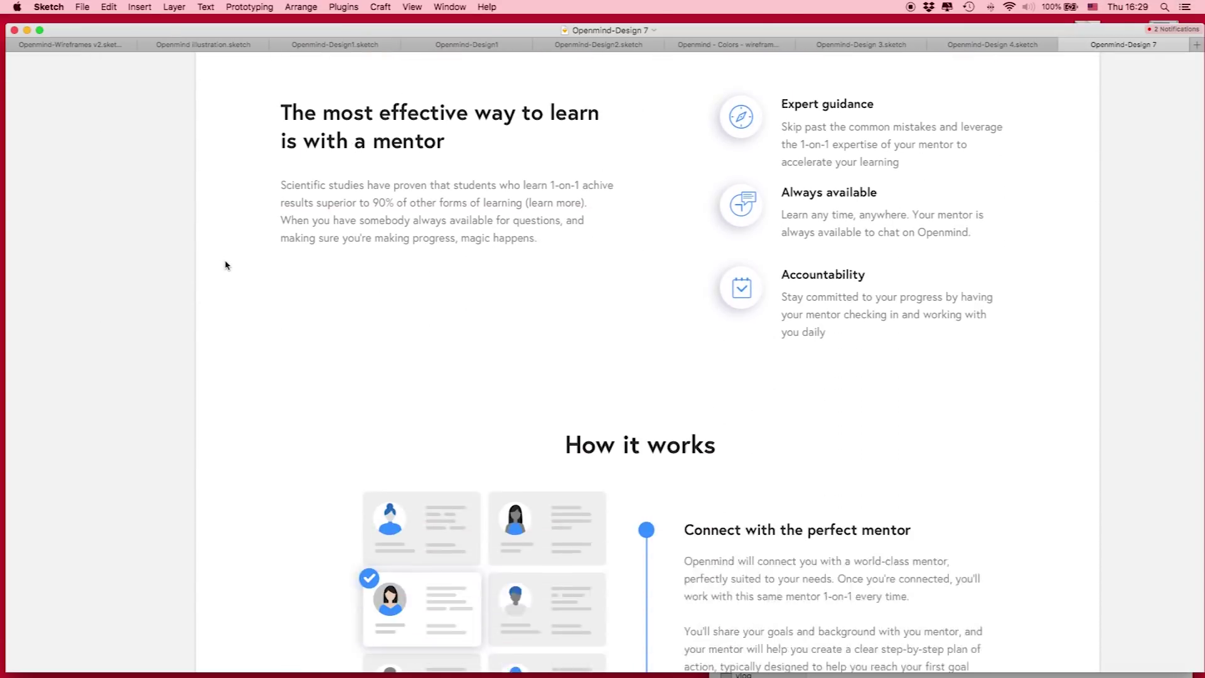
scroll(226, 265, down, 20)
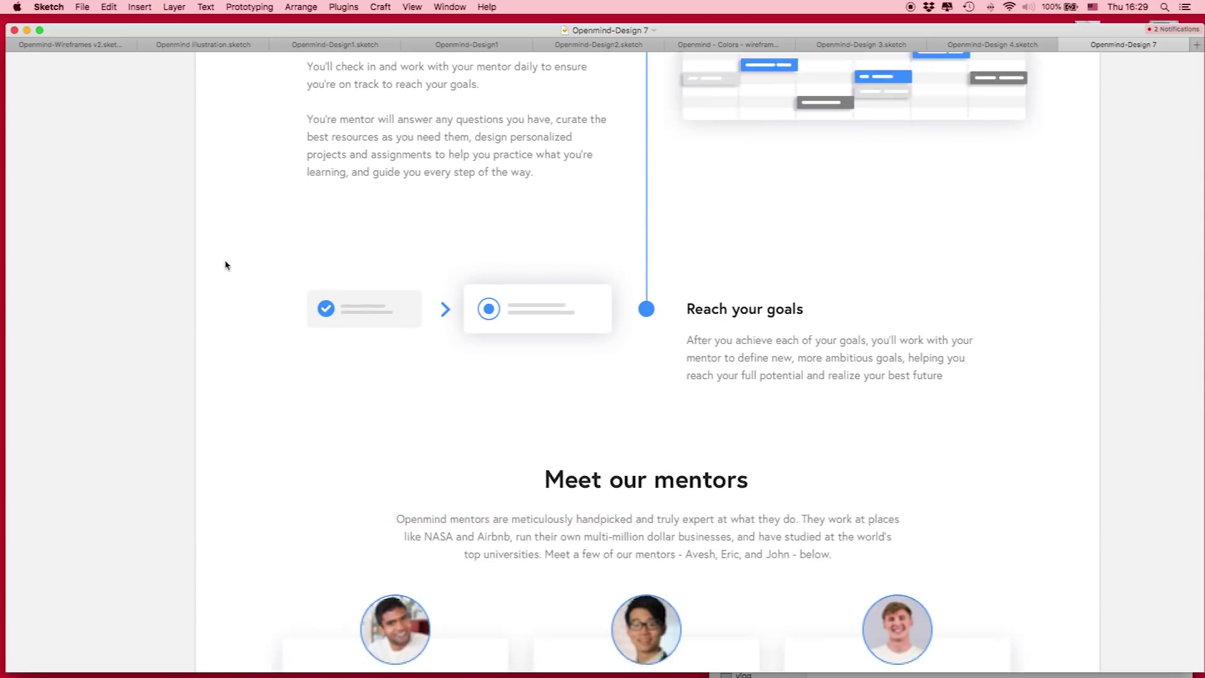
scroll(226, 264, down, 20)
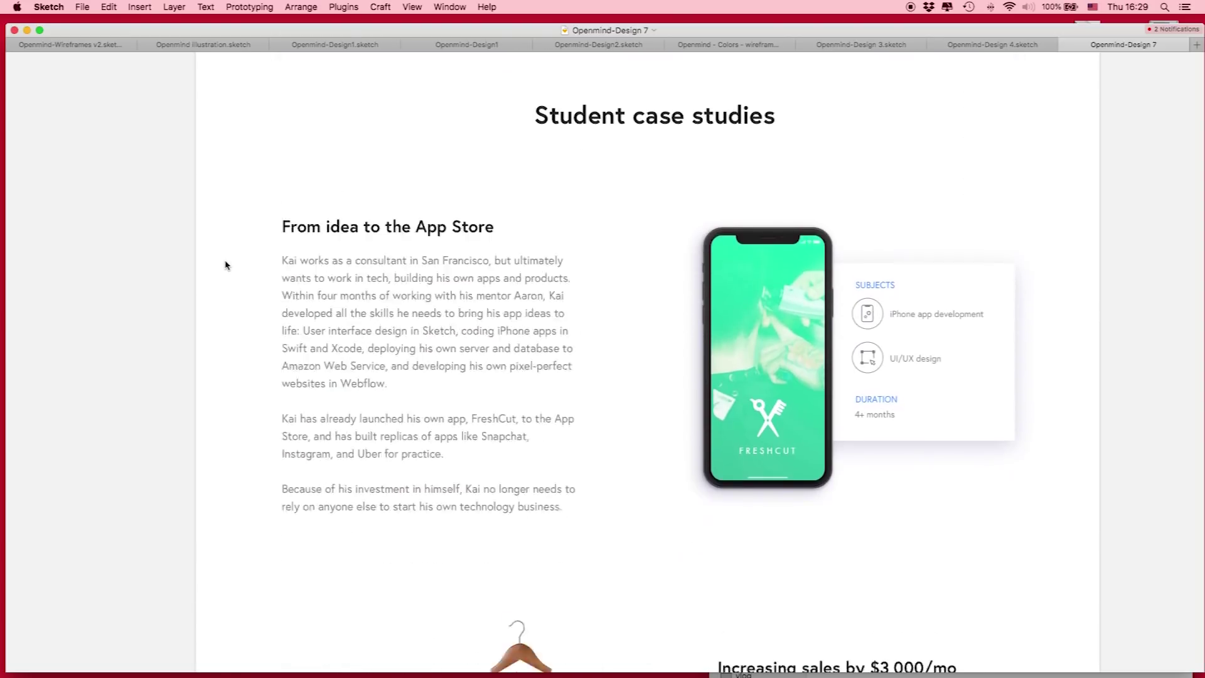
scroll(226, 265, down, 15)
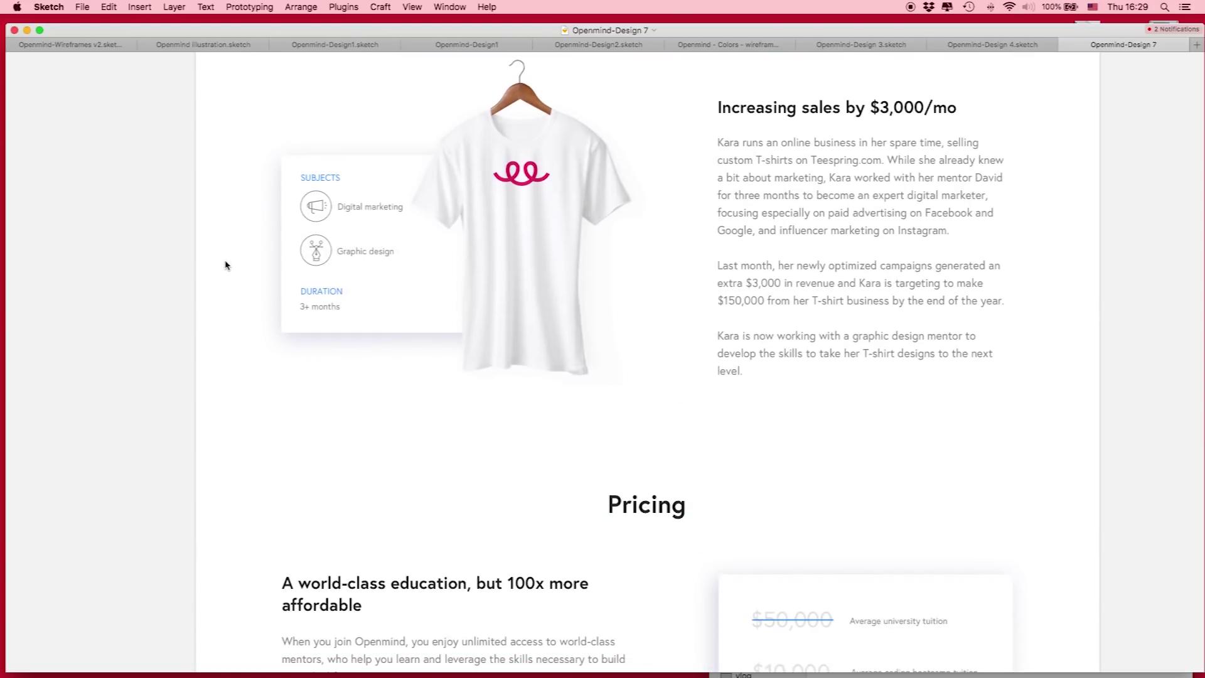